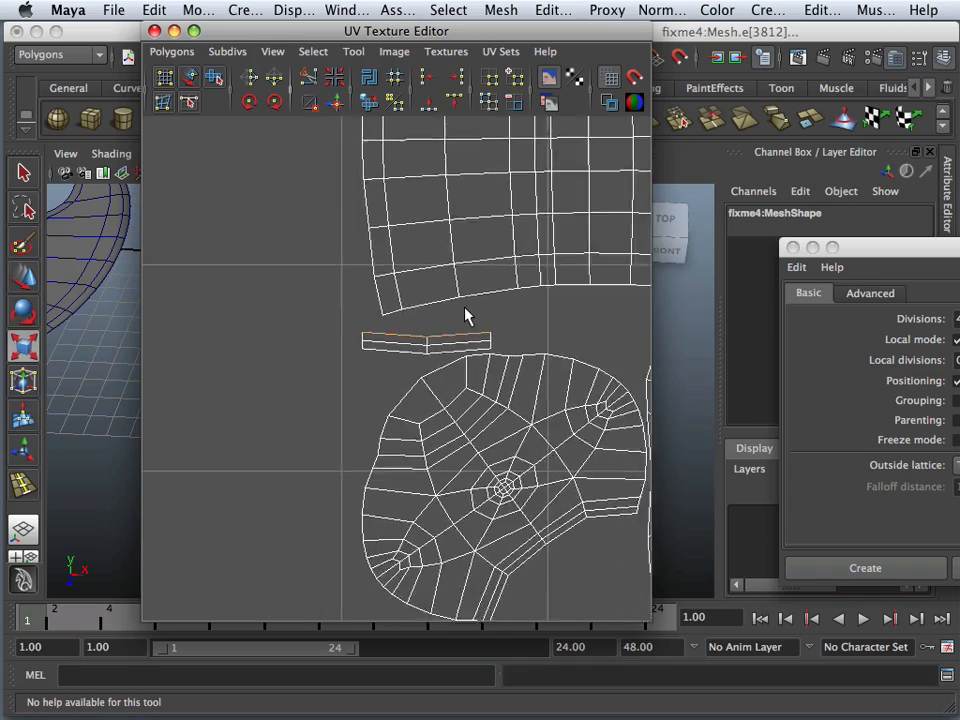
Examine the UV layout around the thin strip shell and compare it with the neighbouring shells
scroll(463, 316, down, 3)
alt+middle_drag(327, 280, 344, 246)
scroll(345, 256, up, 1)
scroll(414, 281, up, 3)
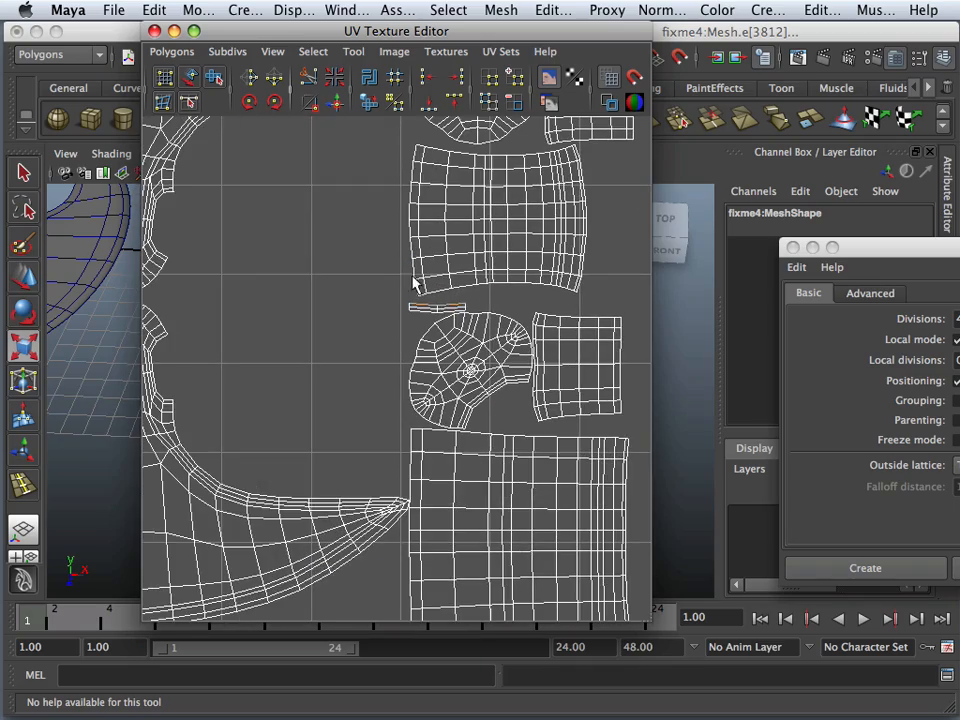
alt+middle_drag(395, 289, 514, 435)
alt+middle_drag(323, 342, 613, 418)
alt+middle_drag(343, 304, 377, 548)
alt+middle_drag(298, 435, 203, 513)
alt+middle_drag(375, 427, 184, 405)
alt+middle_drag(343, 393, 172, 373)
scroll(345, 455, up, 3)
alt+middle_drag(345, 455, 330, 199)
alt+middle_drag(420, 420, 250, 240)
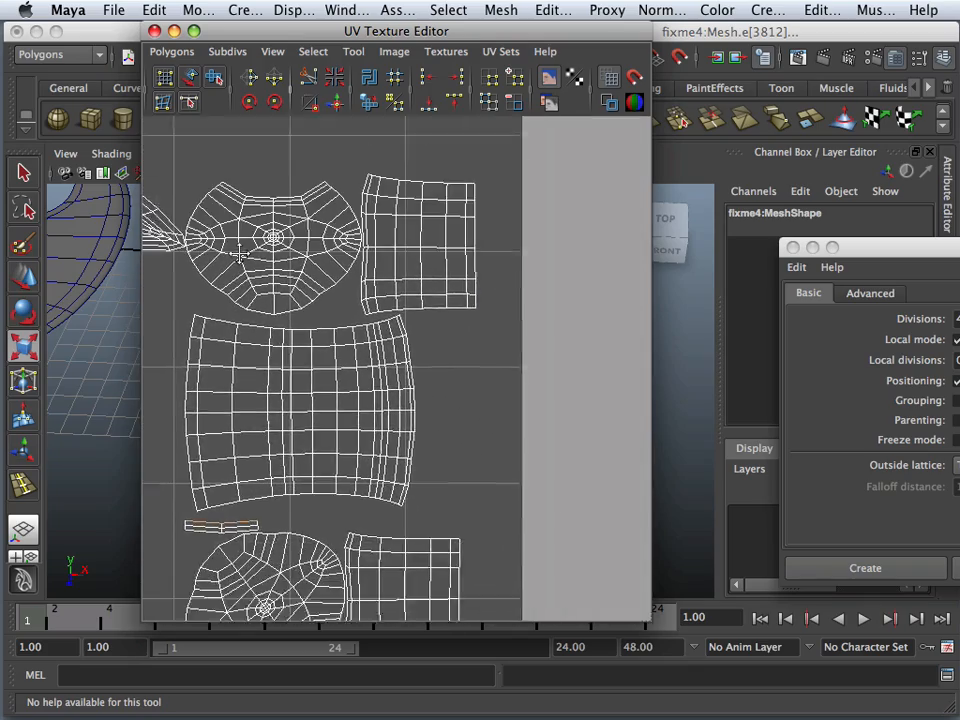
alt+middle_drag(330, 420, 330, 375)
alt+middle_drag(315, 450, 330, 350)
alt+middle_drag(315, 474, 358, 274)
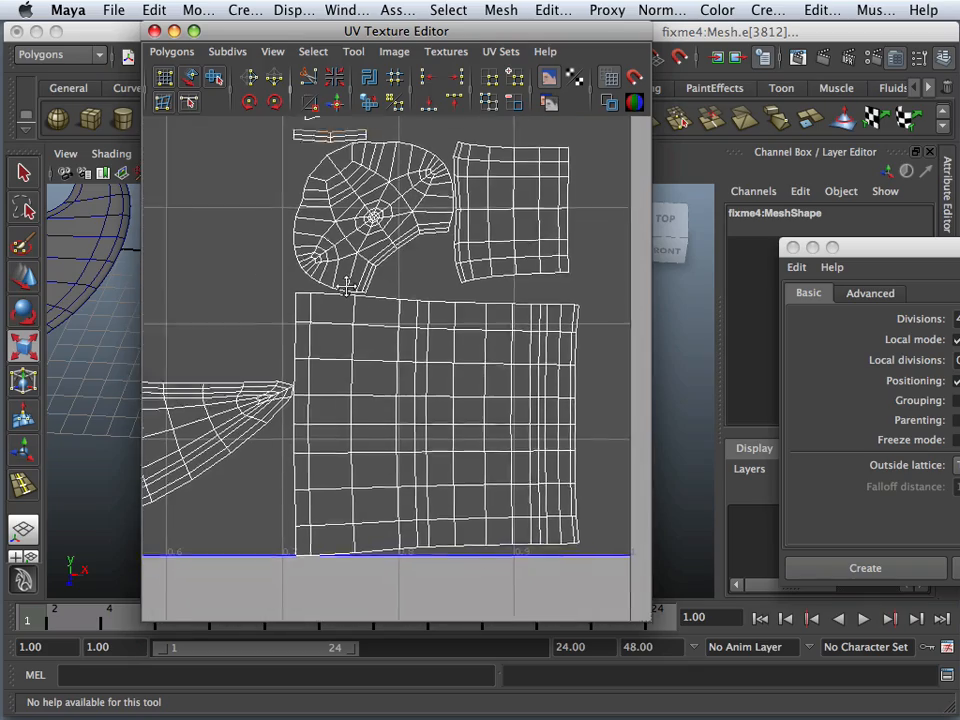
alt+middle_drag(341, 321, 358, 274)
scroll(356, 268, up, 2)
alt+middle_drag(278, 305, 538, 171)
alt+middle_drag(298, 321, 539, 577)
alt+middle_drag(474, 230, 347, 458)
alt+middle_drag(431, 306, 101, 469)
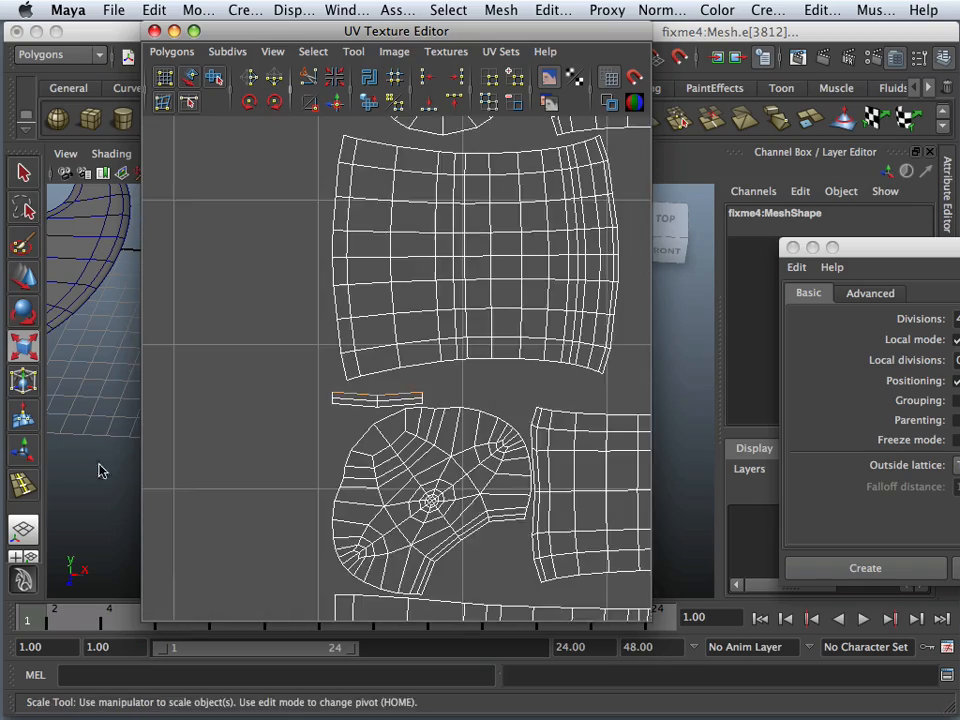
alt+middle_drag(343, 444, 360, 405)
scroll(357, 412, up, 1)
scroll(350, 400, up, 1)
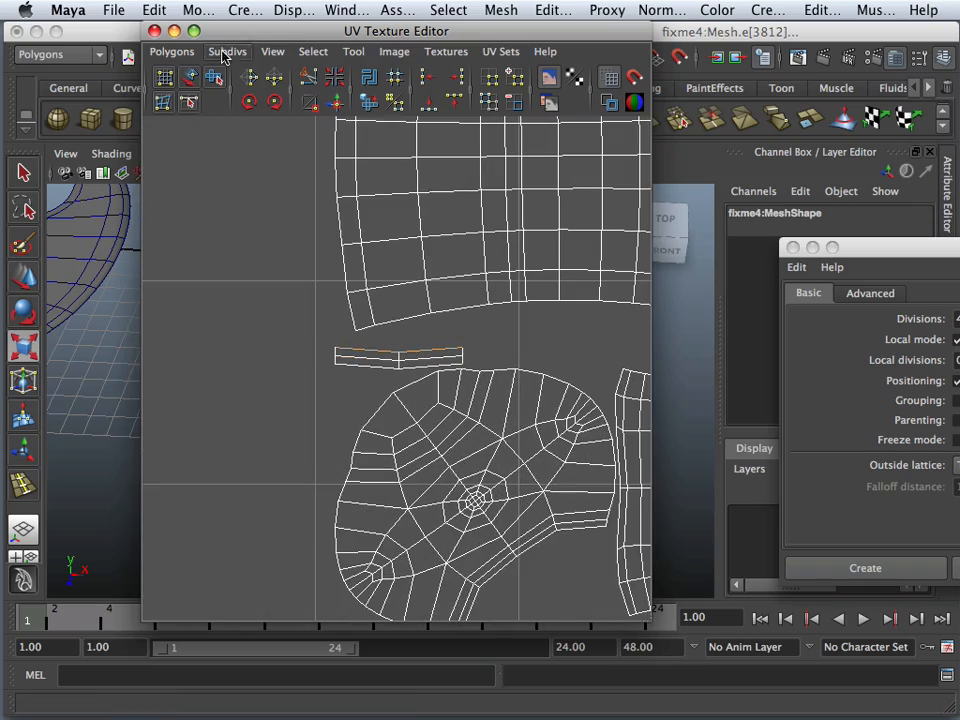
Set the UV layout window aside and inspect the axe handle's ridges and the groove next to the pommel
drag(240, 34, 691, 224)
scroll(278, 395, down, 2)
alt+middle_drag(286, 434, 297, 288)
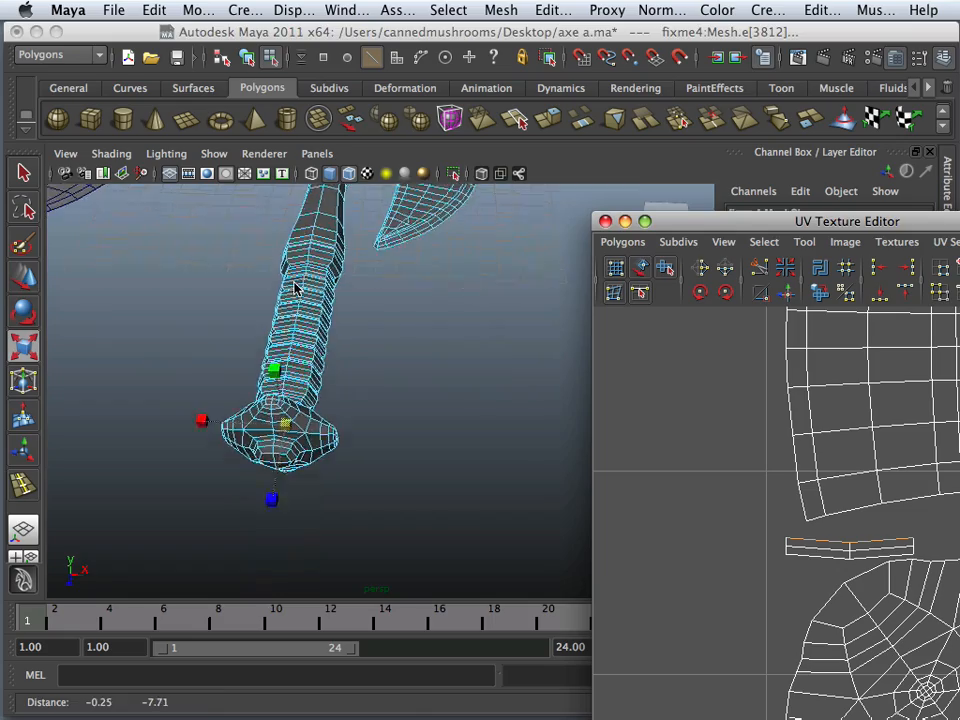
alt+drag(229, 327, 272, 362)
scroll(272, 362, up, 5)
alt+middle_drag(279, 405, 386, 403)
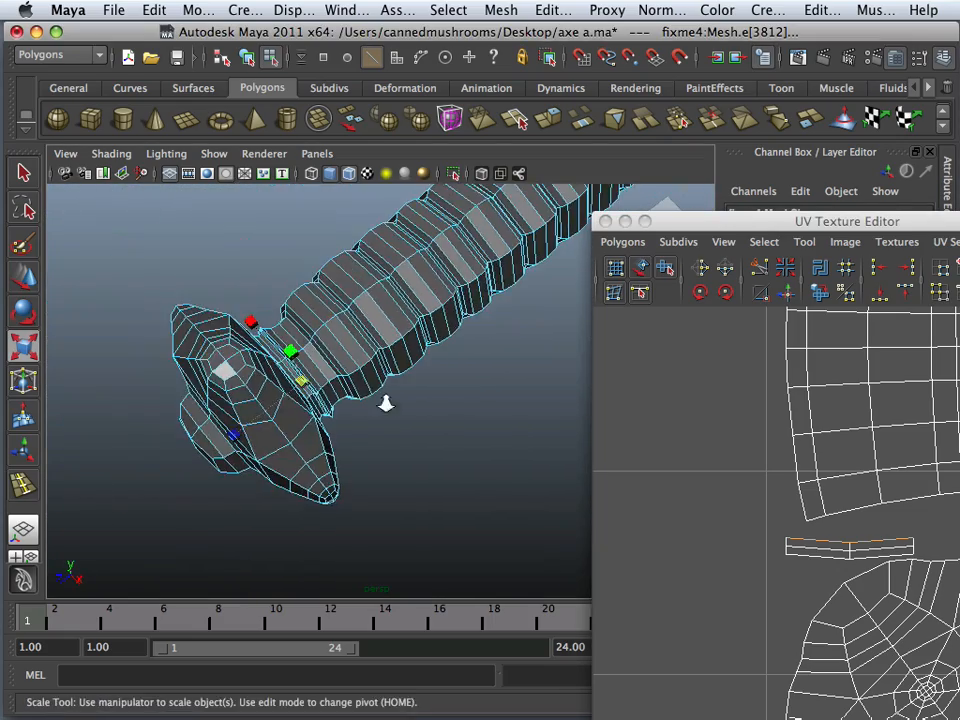
scroll(370, 415, up, 4)
alt+drag(274, 425, 246, 379)
scroll(240, 330, down, 5)
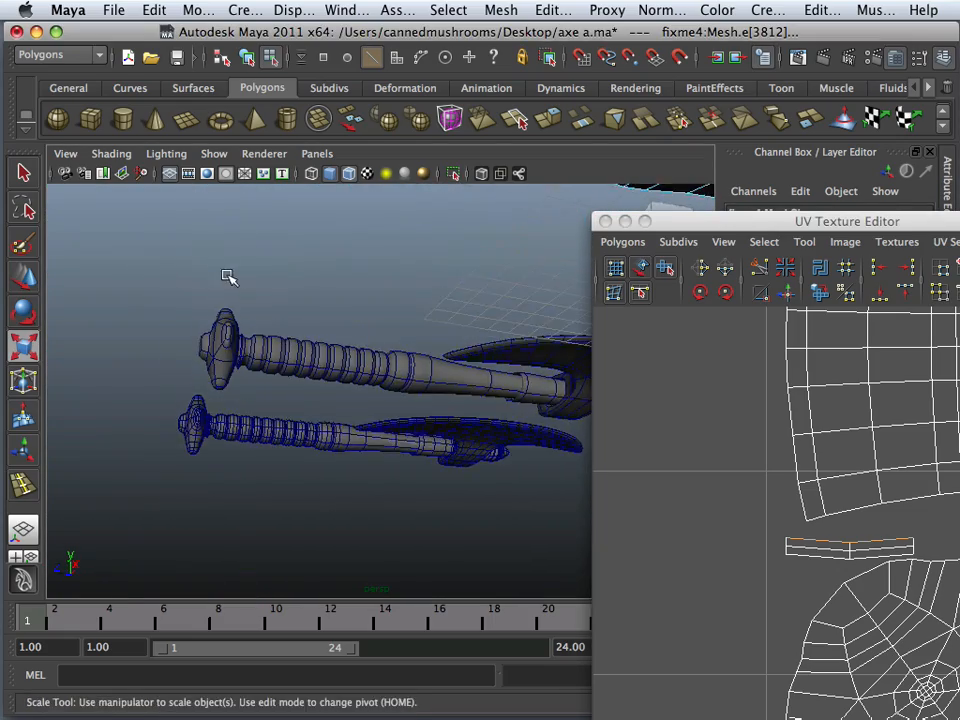
alt+right_drag(227, 274, 239, 398)
alt+right_drag(300, 372, 261, 484)
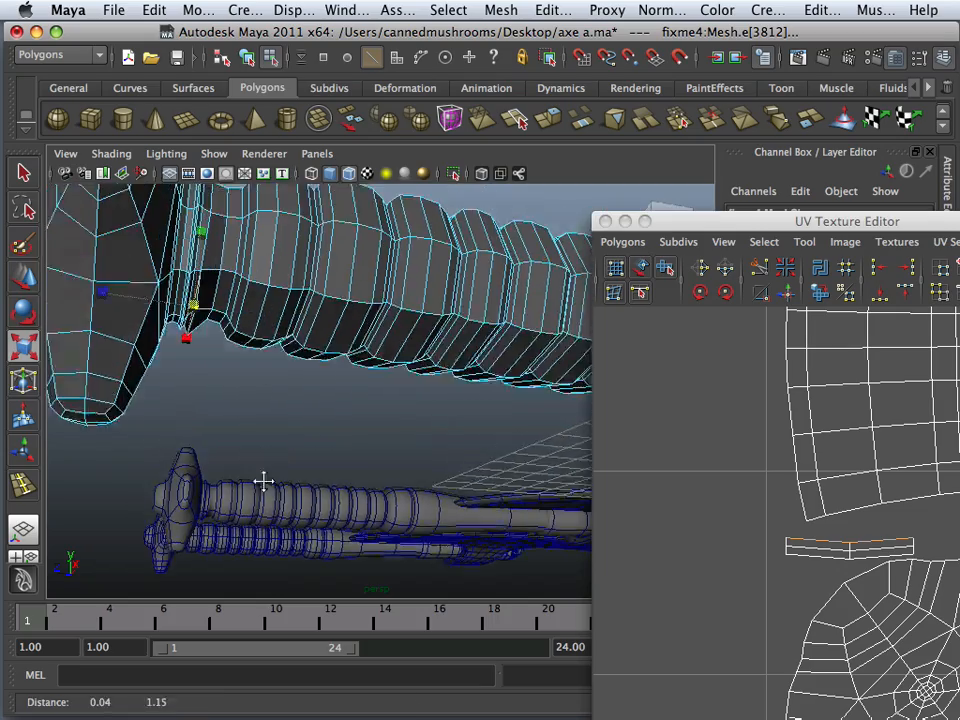
alt+drag(261, 484, 246, 336)
alt+right_drag(246, 336, 306, 456)
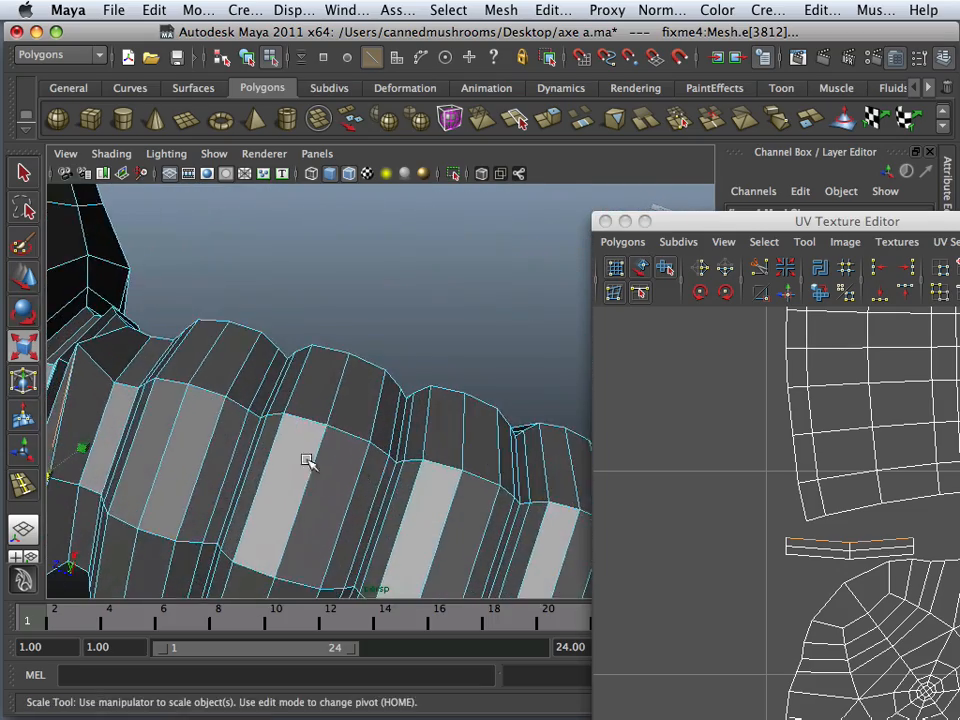
alt+drag(306, 456, 255, 485)
alt+right_drag(255, 485, 493, 556)
alt+drag(354, 471, 259, 523)
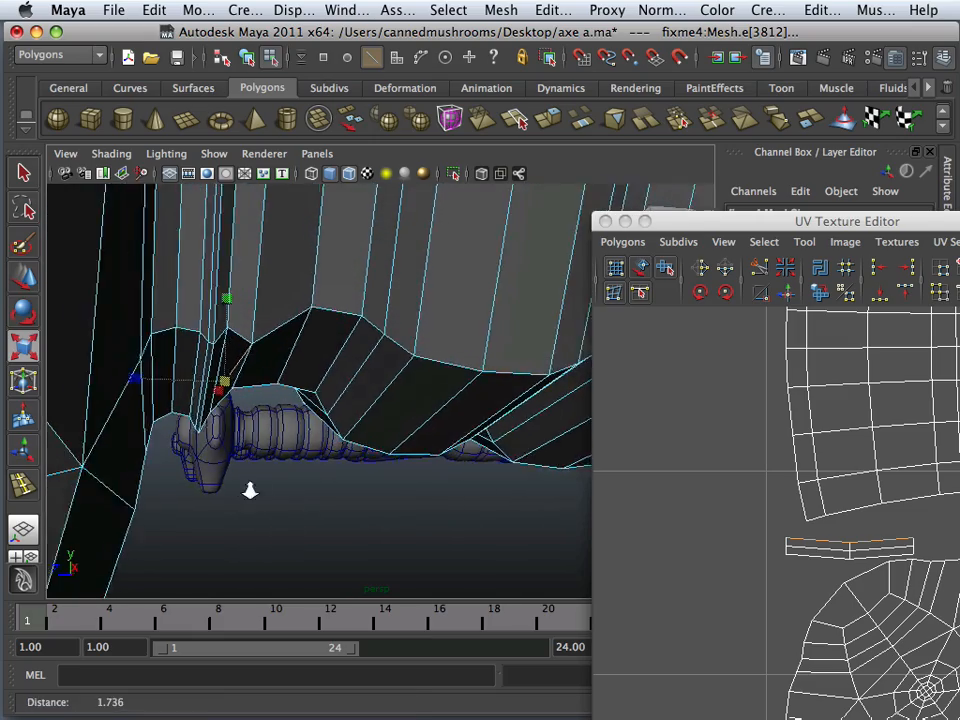
Try moving the selected edge in the groove beside the pommel to find its attached faces, and undo the move
alt+drag(250, 490, 206, 540)
alt+right_drag(282, 565, 199, 403)
alt+middle_drag(199, 403, 229, 564)
alt+drag(229, 564, 283, 357)
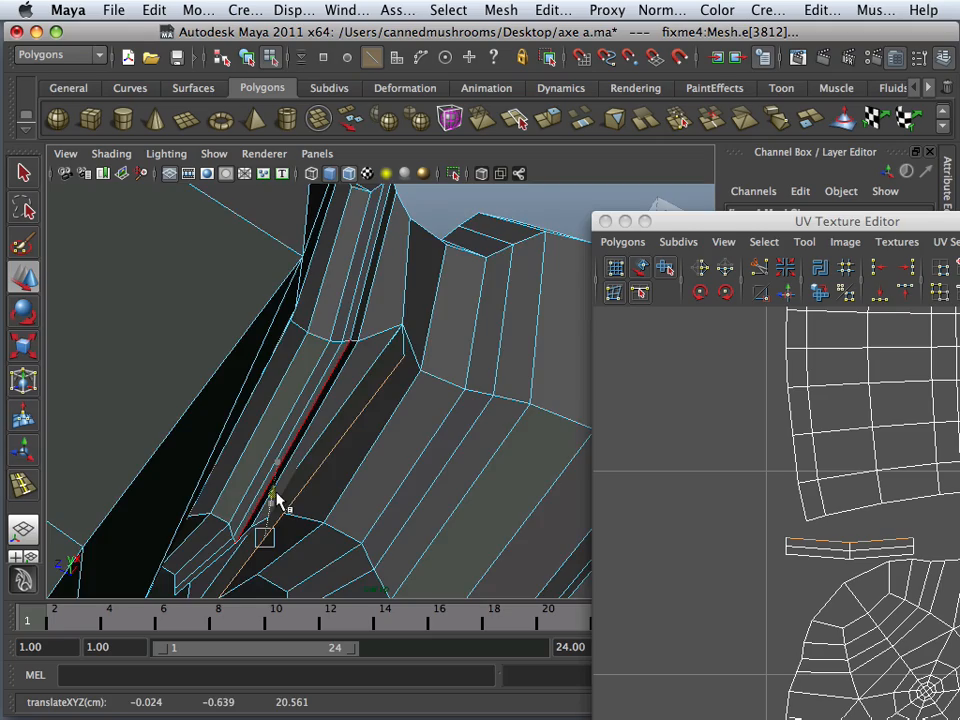
alt+drag(279, 500, 225, 508)
alt+middle_drag(225, 508, 272, 420)
alt+drag(272, 420, 312, 418)
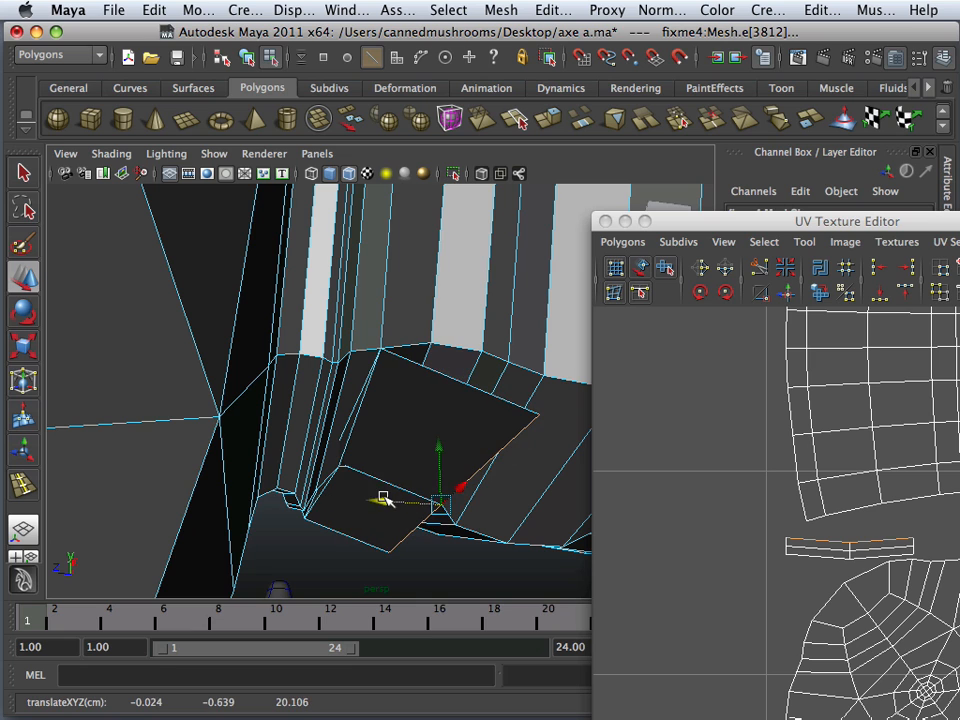
key(z)
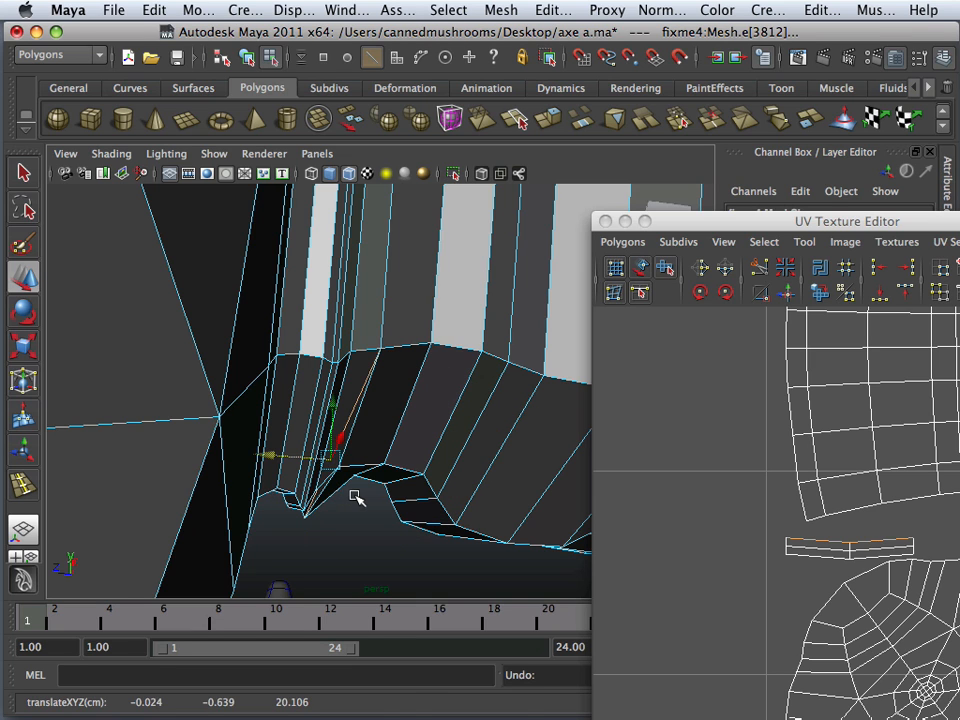
Return the axe mesh to object mode and run Cleanup with Select matching polygons and 4-sided faces enabled
scroll(398, 469, down, 8)
alt+drag(379, 458, 392, 465)
right_drag(392, 465, 450, 424)
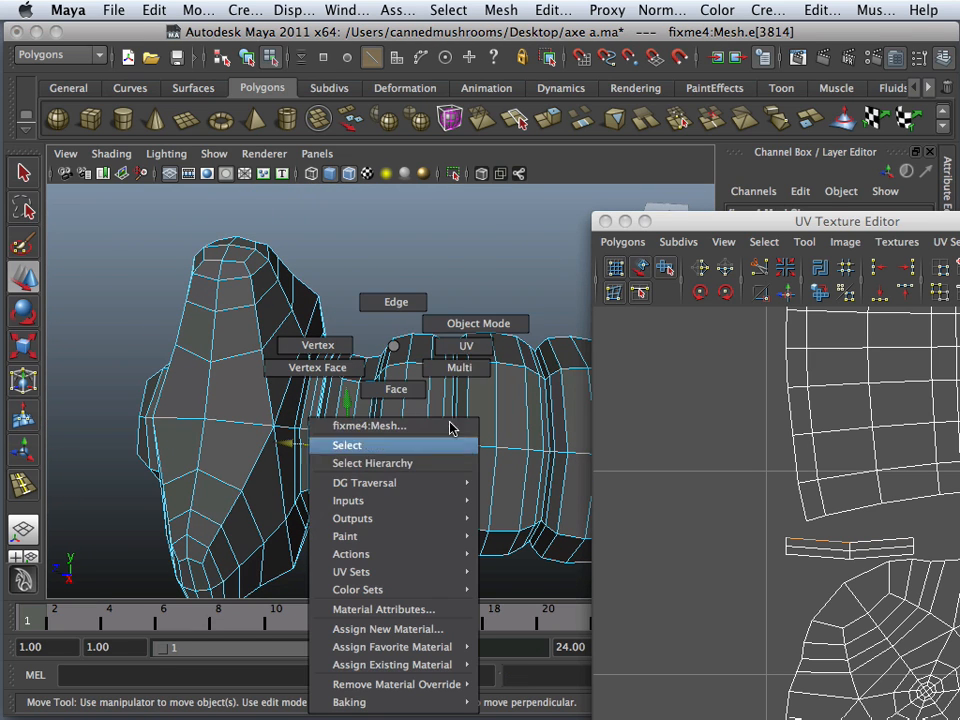
right_drag(488, 322, 488, 323)
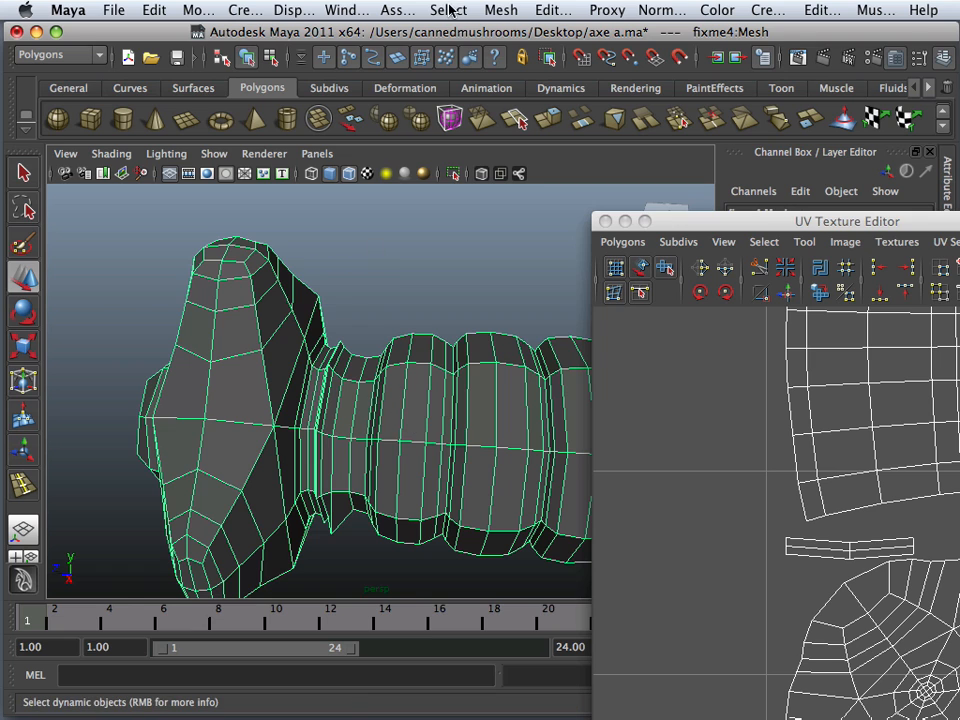
click(495, 9)
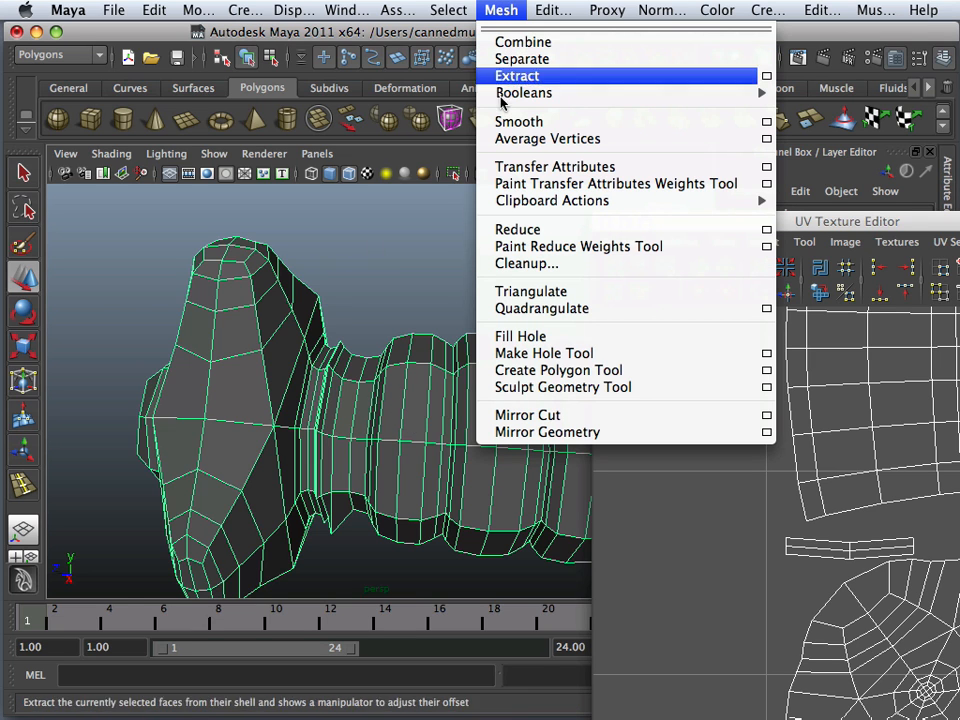
click(535, 265)
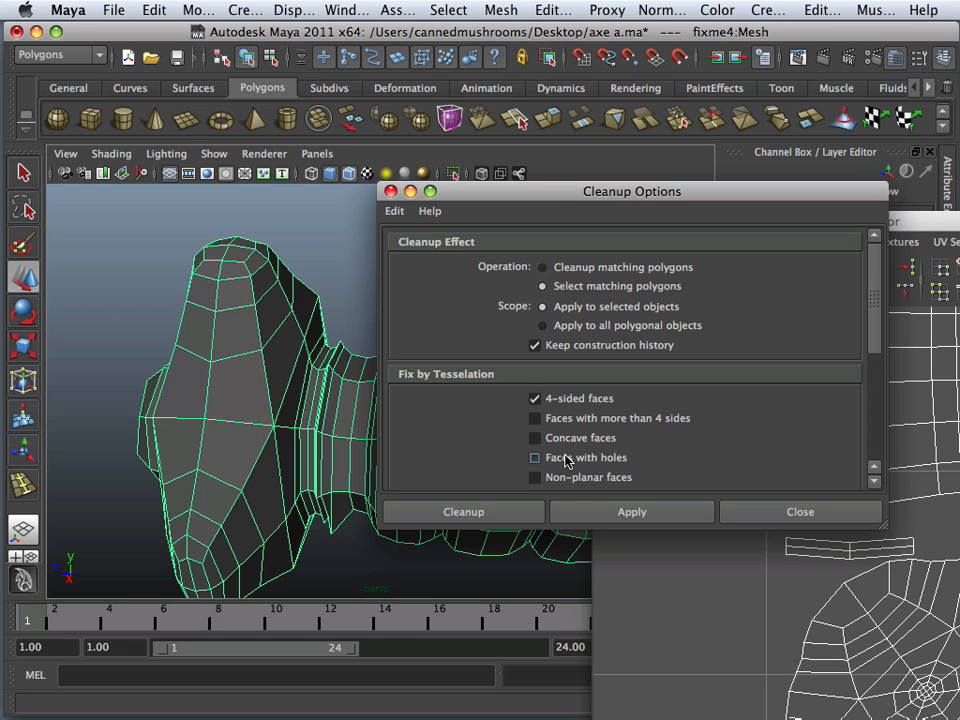
click(600, 520)
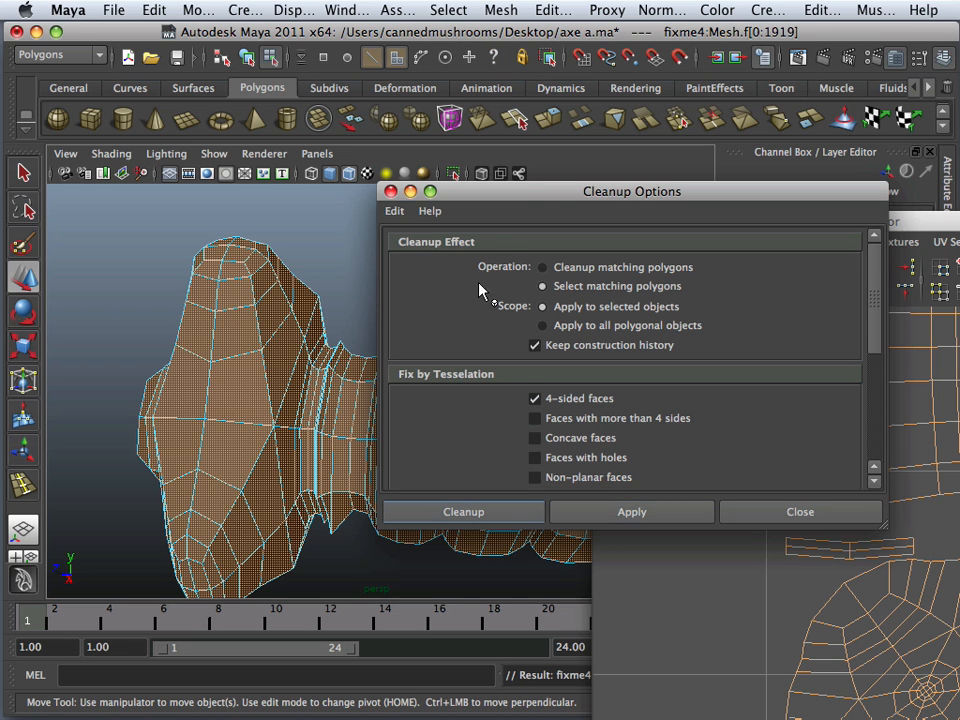
Set the Cleanup options aside and inspect the highlighted faces on the axe handle and in the UV layout
drag(506, 189, 909, 536)
scroll(445, 357, down, 10)
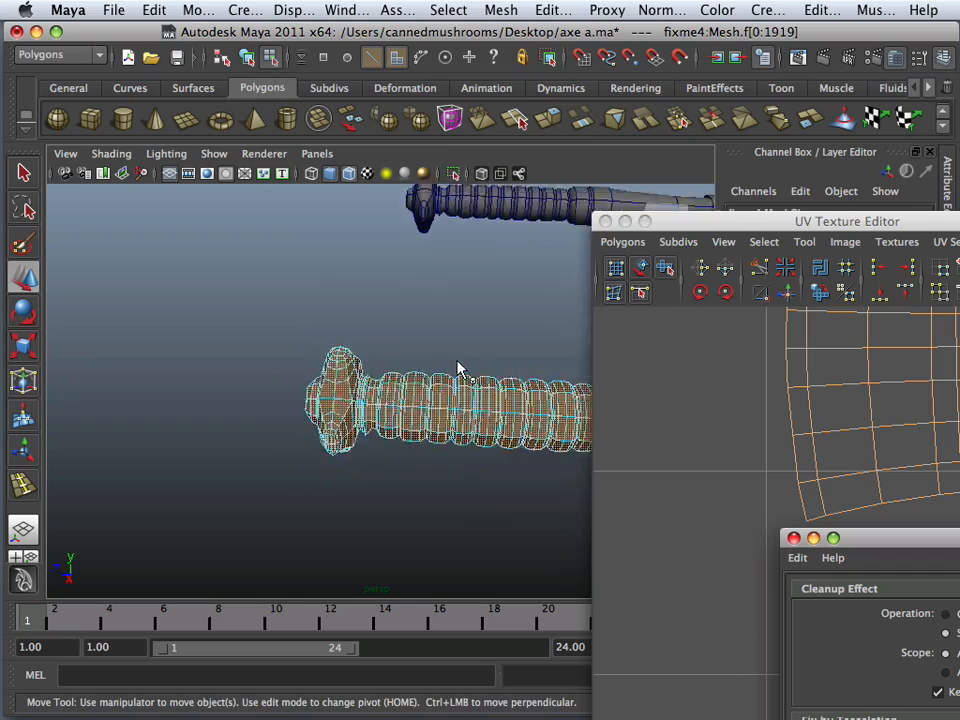
alt+middle_drag(474, 362, 371, 349)
alt+drag(370, 355, 370, 318)
alt+middle_drag(370, 320, 443, 208)
alt+right_drag(443, 208, 499, 364)
alt+drag(499, 364, 464, 413)
alt+right_drag(786, 432, 700, 437)
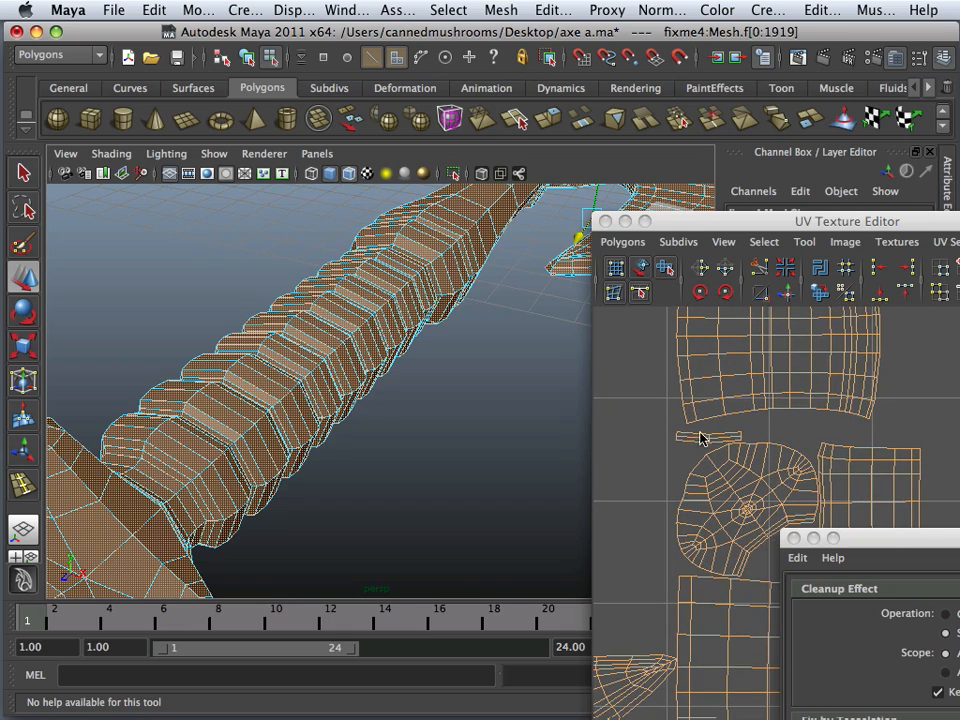
Bring the UV layout window back over the viewport and select the whole UV shell of the thin strip
drag(727, 220, 510, 58)
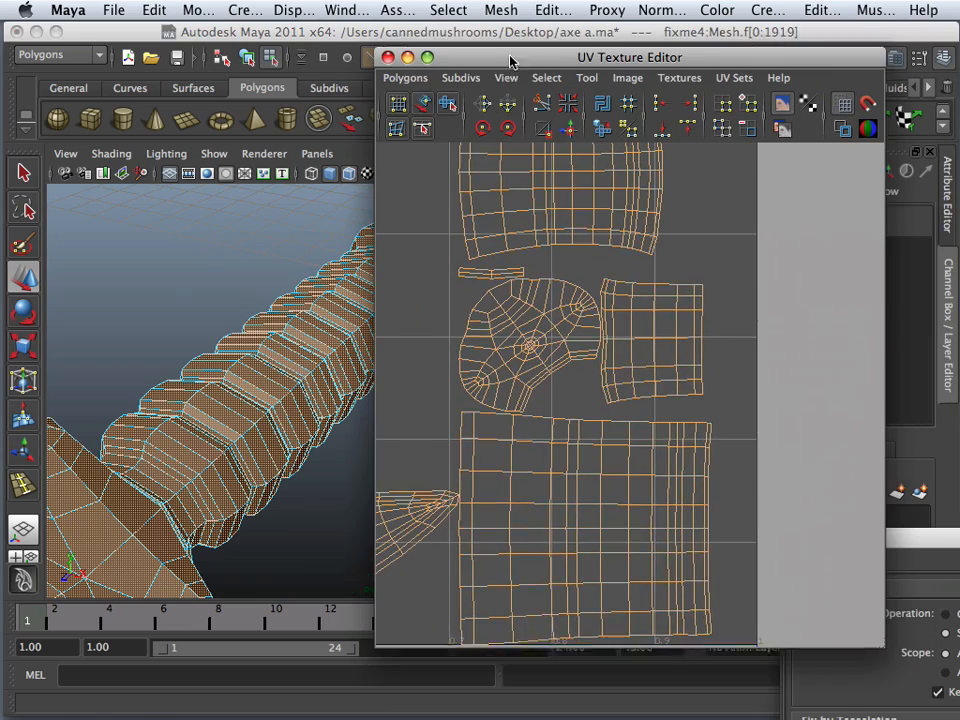
alt+right_drag(520, 255, 562, 272)
alt+middle_drag(562, 272, 605, 304)
alt+right_drag(605, 313, 684, 272)
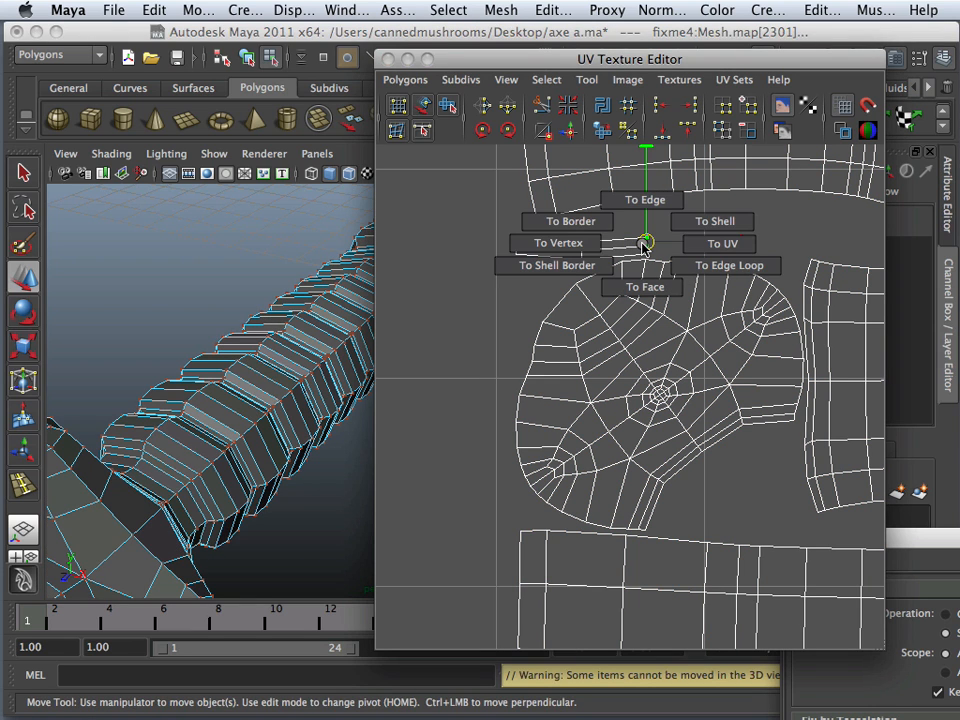
right_drag(684, 225, 685, 222)
Examine where the selected strip shell sits in the UV layout and locate its geometry on the handle near the pommel
scroll(634, 309, down, 10)
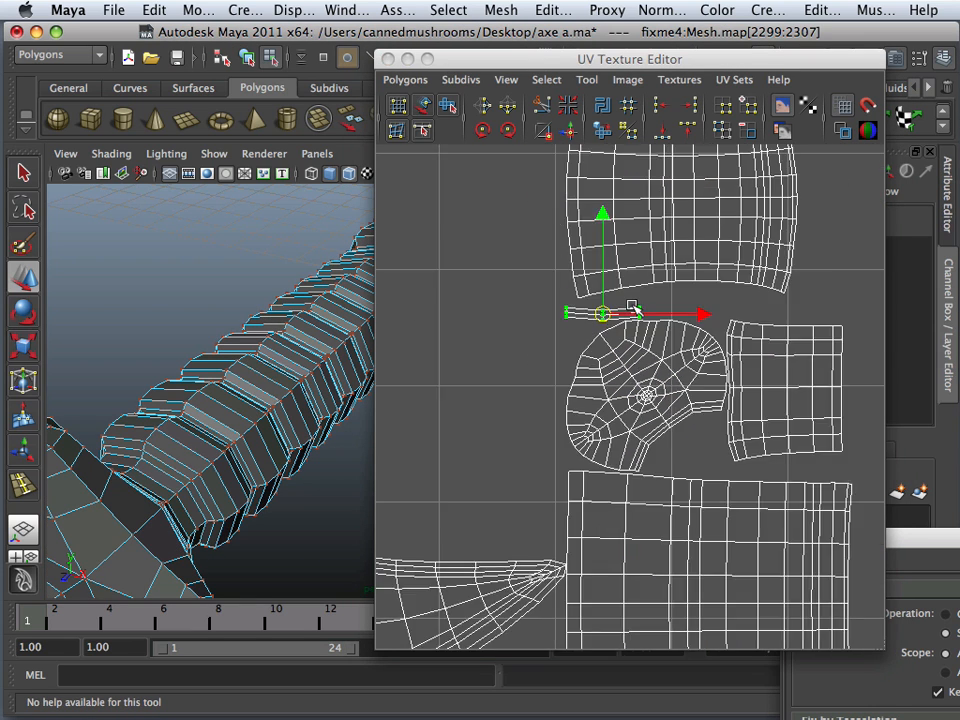
alt+middle_drag(624, 309, 777, 499)
scroll(778, 502, down, 5)
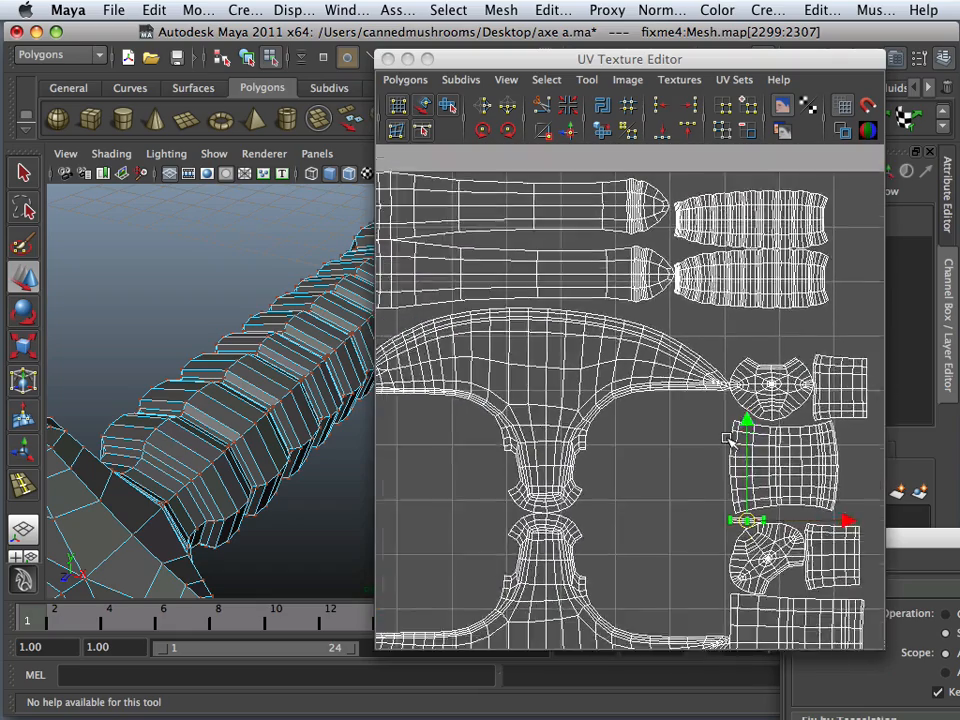
alt+middle_drag(681, 429, 657, 296)
alt+right_drag(656, 296, 776, 307)
alt+middle_drag(695, 358, 507, 469)
alt+drag(143, 455, 108, 338)
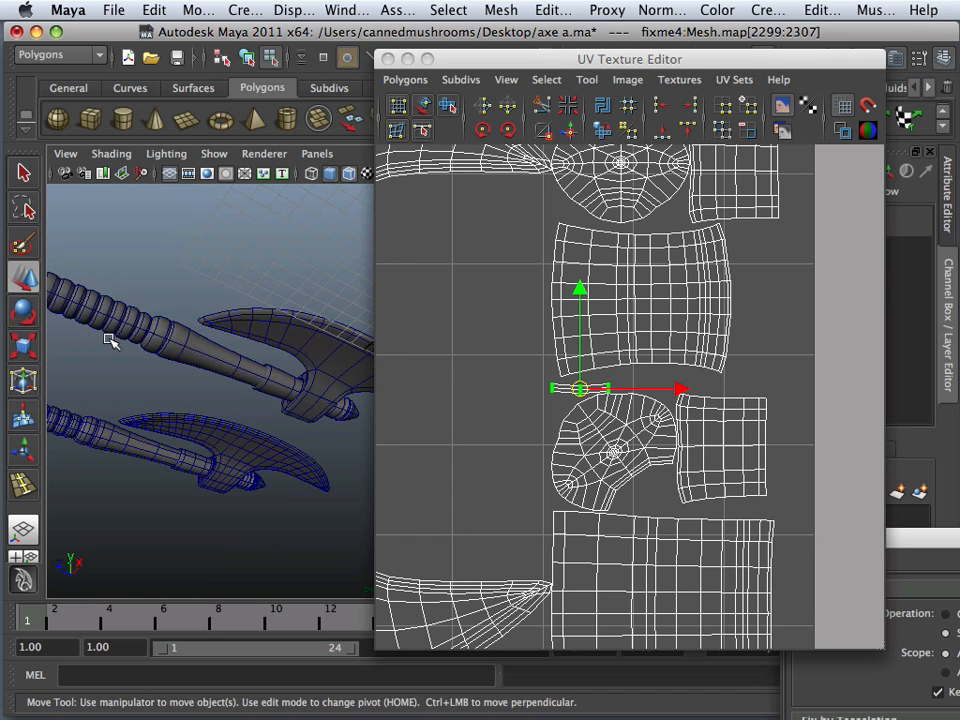
alt+middle_drag(108, 338, 335, 504)
scroll(268, 448, up, 5)
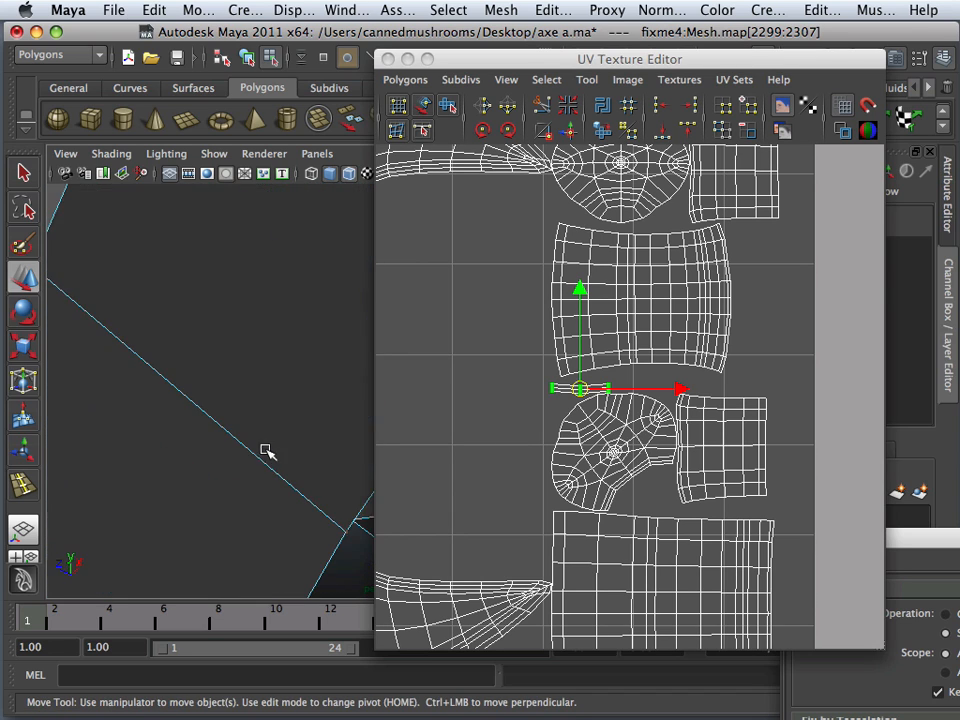
mouse_move(268, 452)
alt+mouse_down()
mouse_move(156, 452)
mouse_move(171, 448)
mouse_move(161, 471)
mouse_move(182, 461)
mouse_move(176, 471)
mouse_move(193, 422)
mouse_move(174, 486)
mouse_move(161, 448)
mouse_move(156, 486)
mouse_move(205, 477)
mouse_move(214, 450)
mouse_move(249, 450)
mouse_move(214, 469)
mouse_move(258, 469)
alt+mouse_up()
alt+right_drag(258, 469, 137, 454)
alt+drag(137, 454, 186, 395)
Select all faces of the thin strip shell in the UV layout and delete them from the mesh
right_drag(561, 395, 567, 423)
scroll(534, 390, up, 5)
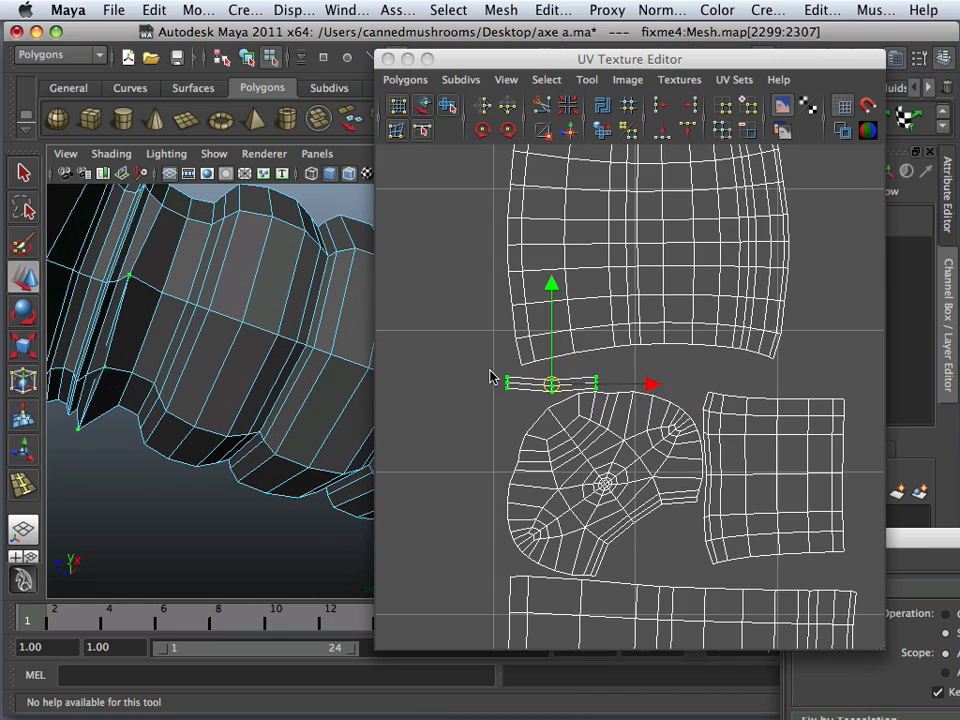
drag(486, 371, 565, 409)
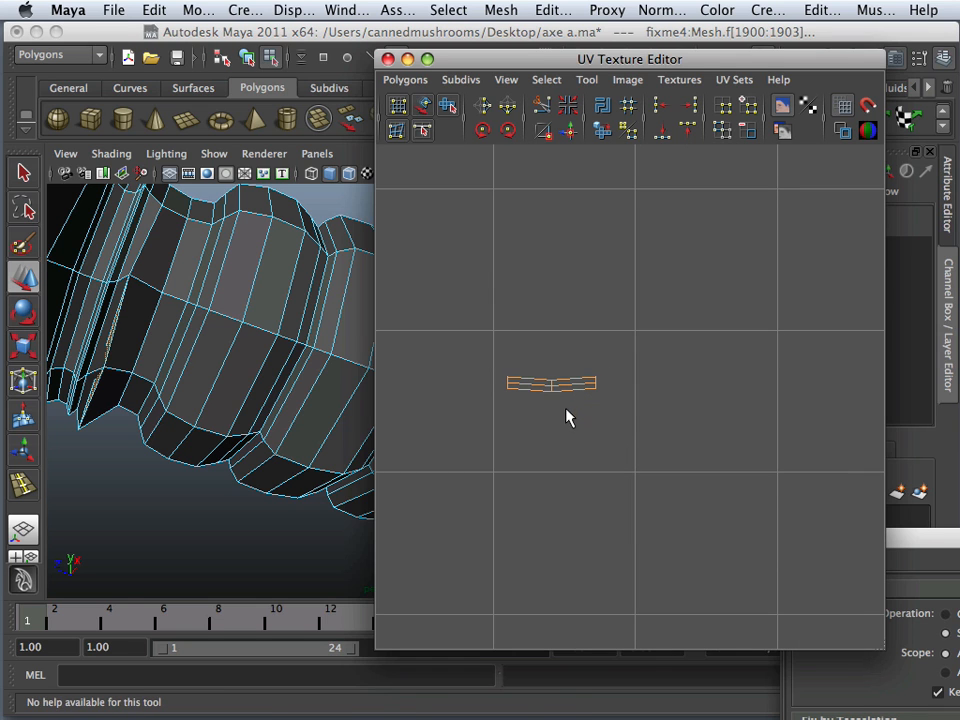
alt+drag(178, 424, 201, 437)
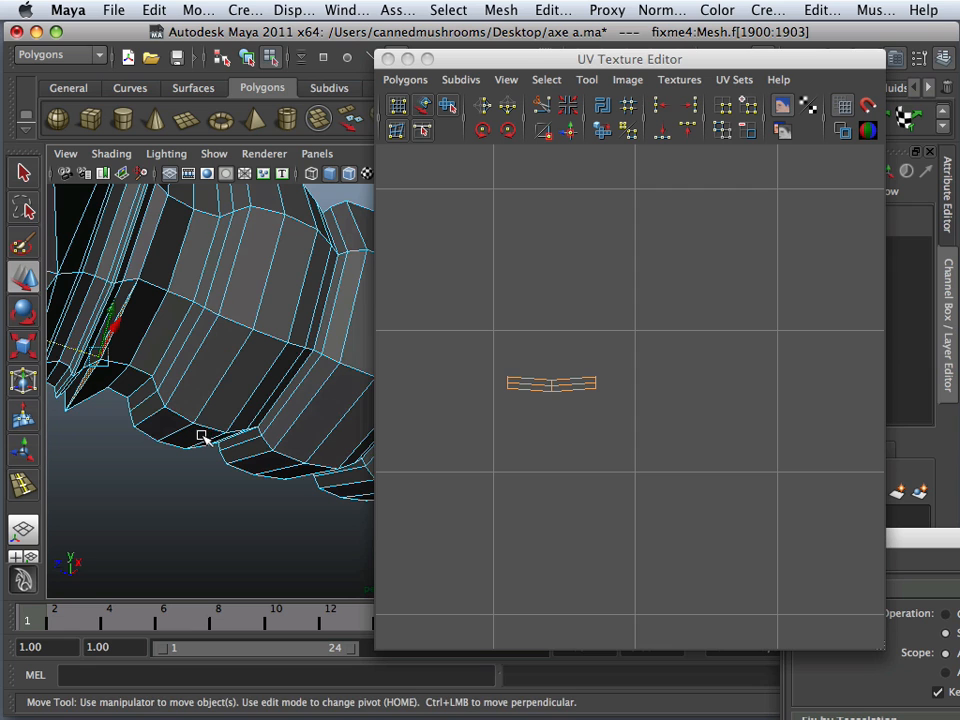
click(133, 430)
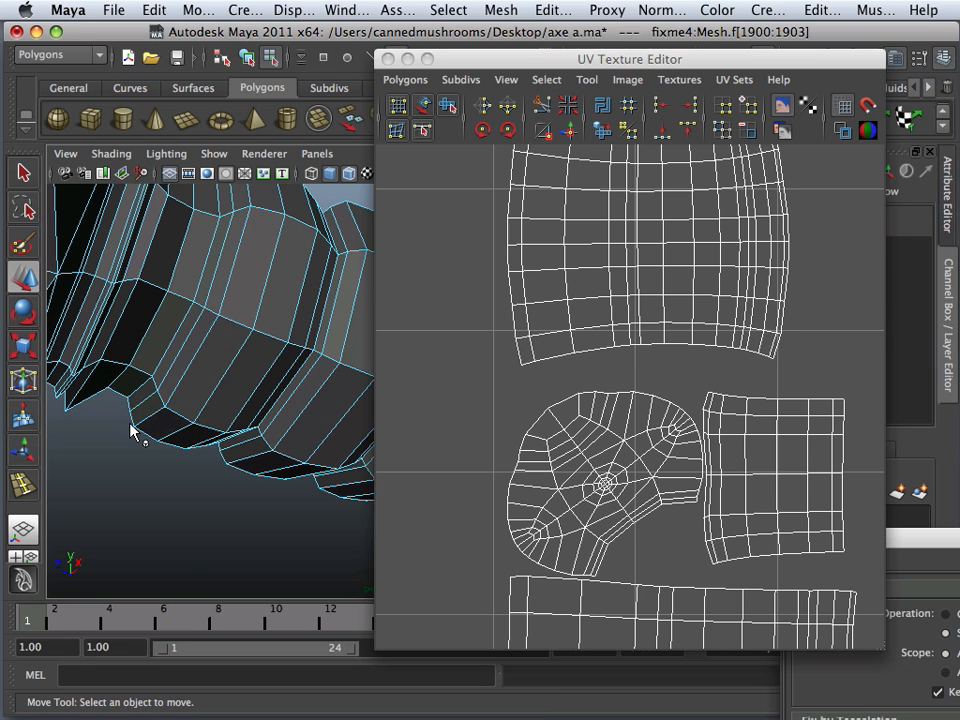
Try moving the centre-line vertex in the groove where the strip faces were deleted, and undo the move
scroll(114, 422, up, 4)
alt+middle_drag(111, 419, 257, 485)
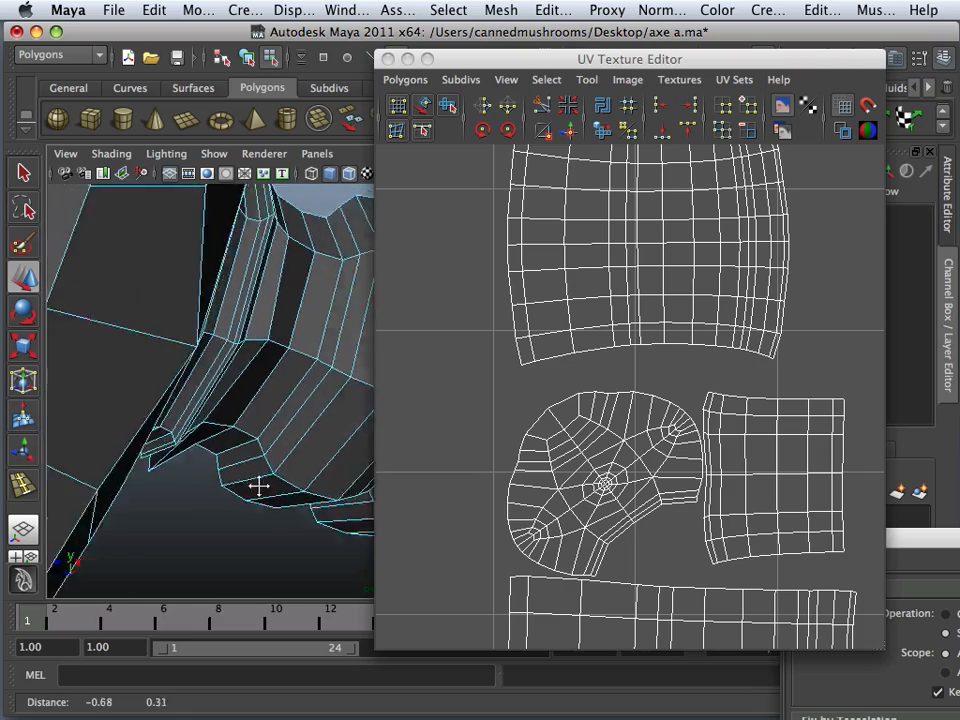
alt+drag(248, 481, 294, 366)
alt+middle_drag(294, 366, 290, 455)
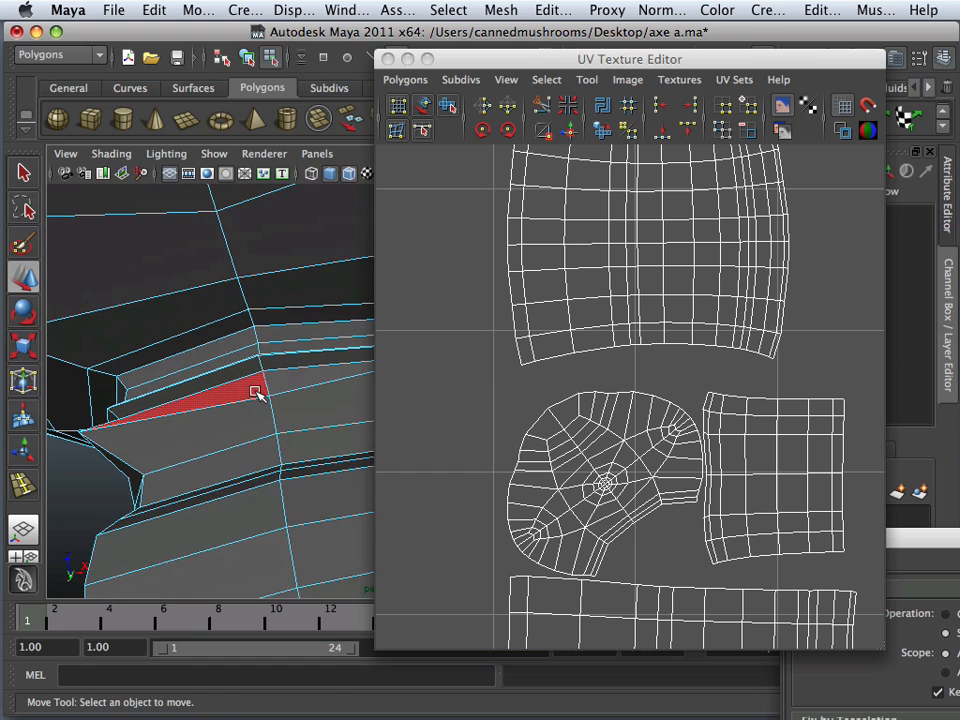
right_drag(256, 346, 260, 386)
right_drag(205, 352, 205, 352)
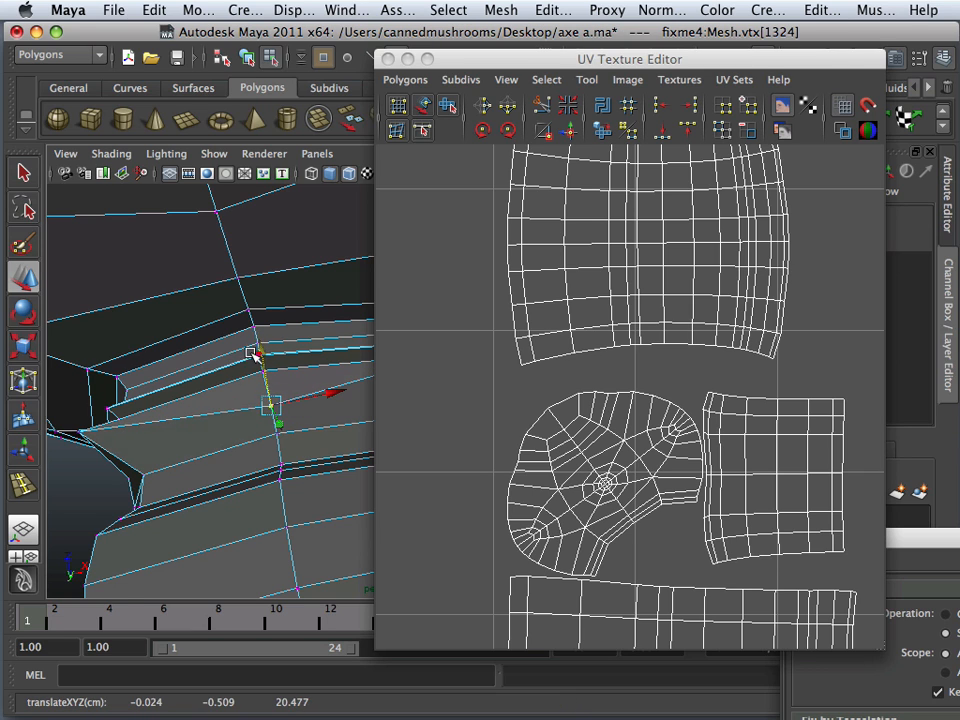
alt+drag(154, 399, 161, 452)
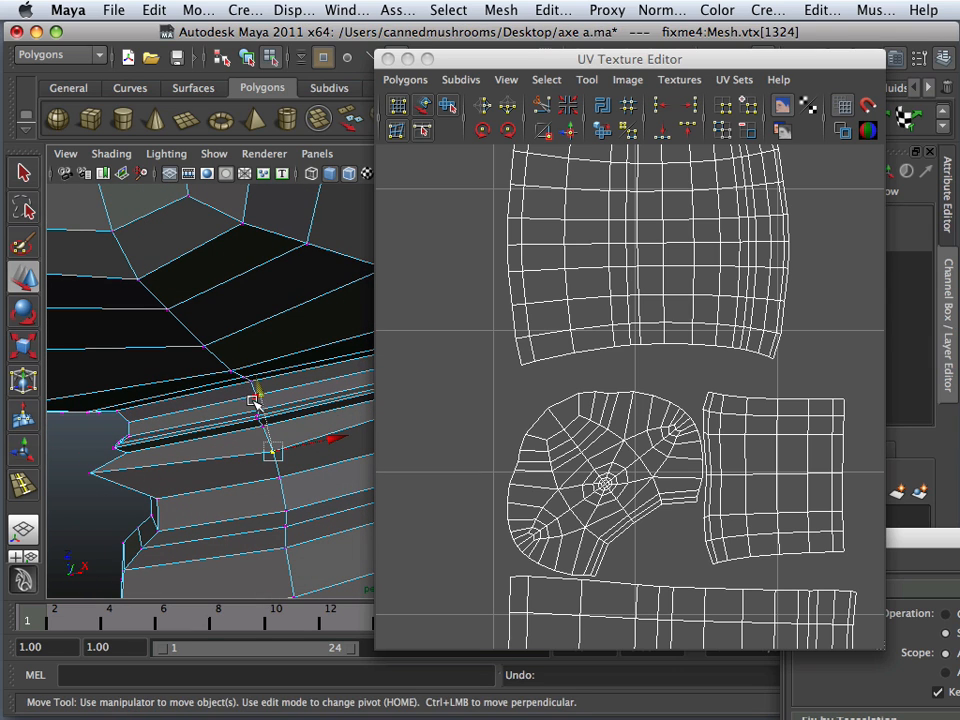
Inspect the pommel, the ridged grip and the area of the deleted strip on the axe handle from several angles
alt+right_drag(283, 439, 252, 450)
alt+drag(252, 450, 190, 476)
alt+right_drag(190, 476, 146, 484)
alt+drag(146, 484, 236, 461)
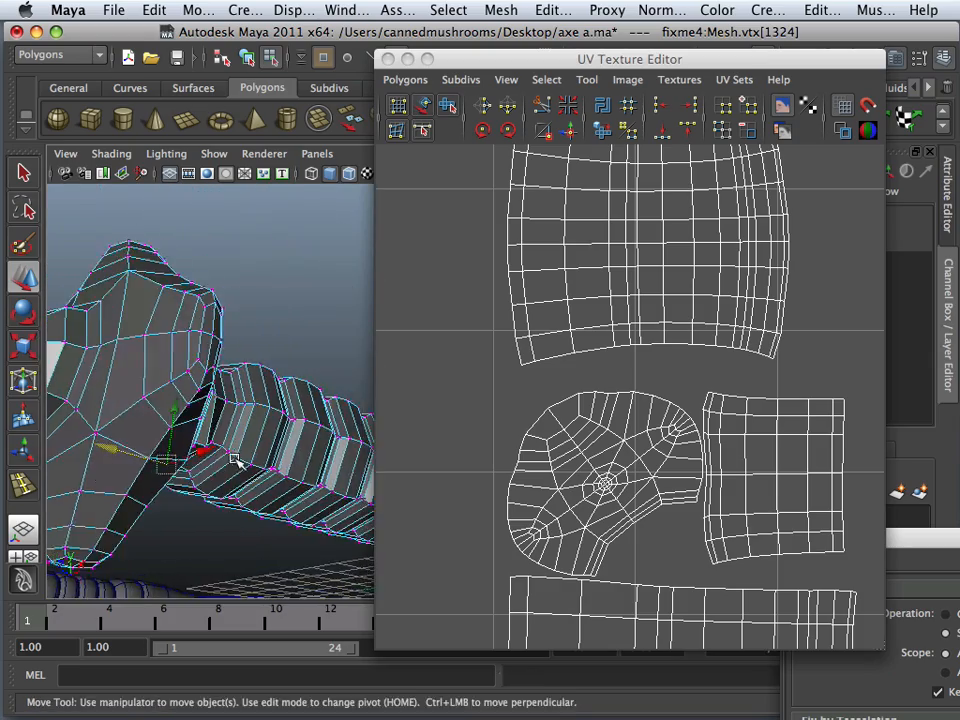
alt+right_drag(236, 461, 222, 446)
alt+drag(222, 446, 155, 473)
alt+middle_drag(231, 457, 146, 467)
alt+drag(136, 461, 139, 493)
alt+right_drag(139, 493, 165, 488)
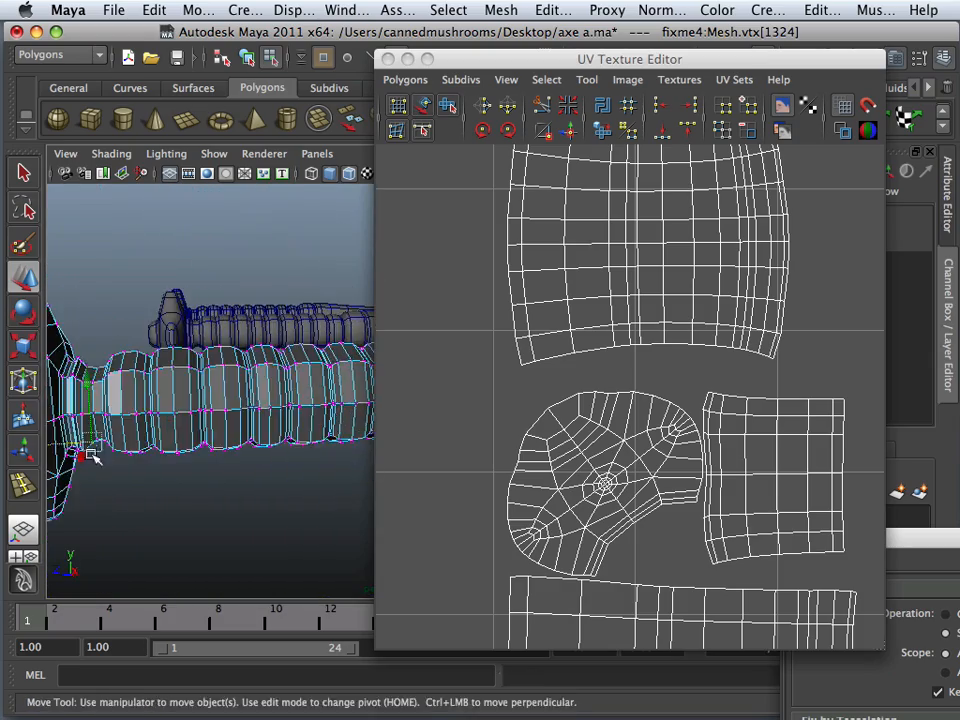
alt+middle_drag(92, 454, 204, 465)
alt+right_drag(204, 465, 187, 461)
alt+right_drag(283, 477, 193, 463)
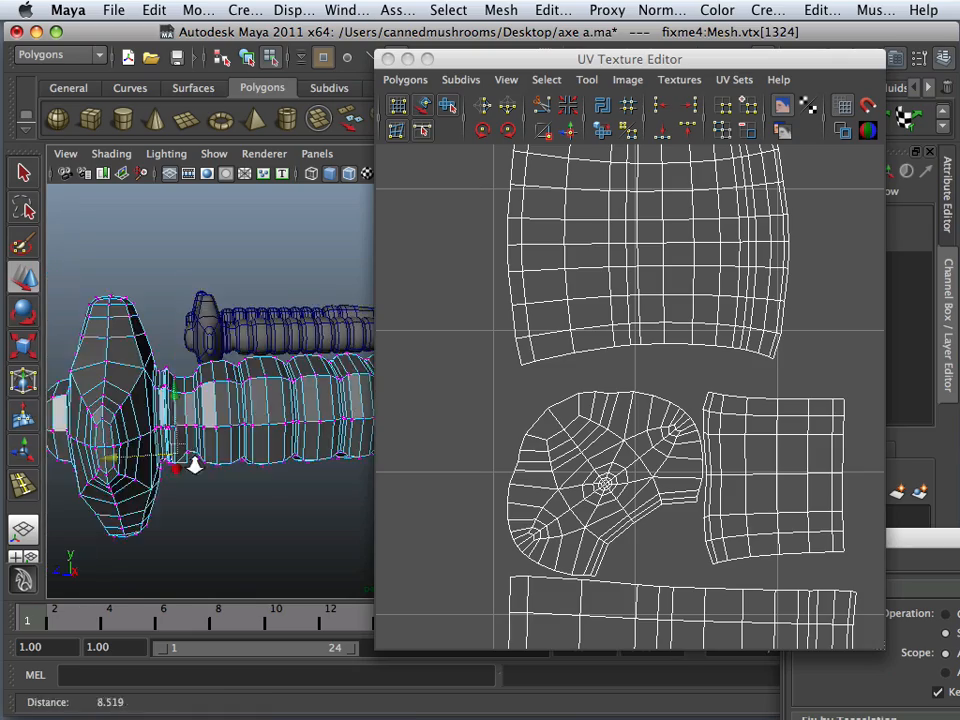
alt+middle_drag(254, 450, 193, 440)
alt+right_drag(260, 440, 180, 432)
alt+drag(249, 416, 265, 434)
alt+right_drag(265, 434, 195, 430)
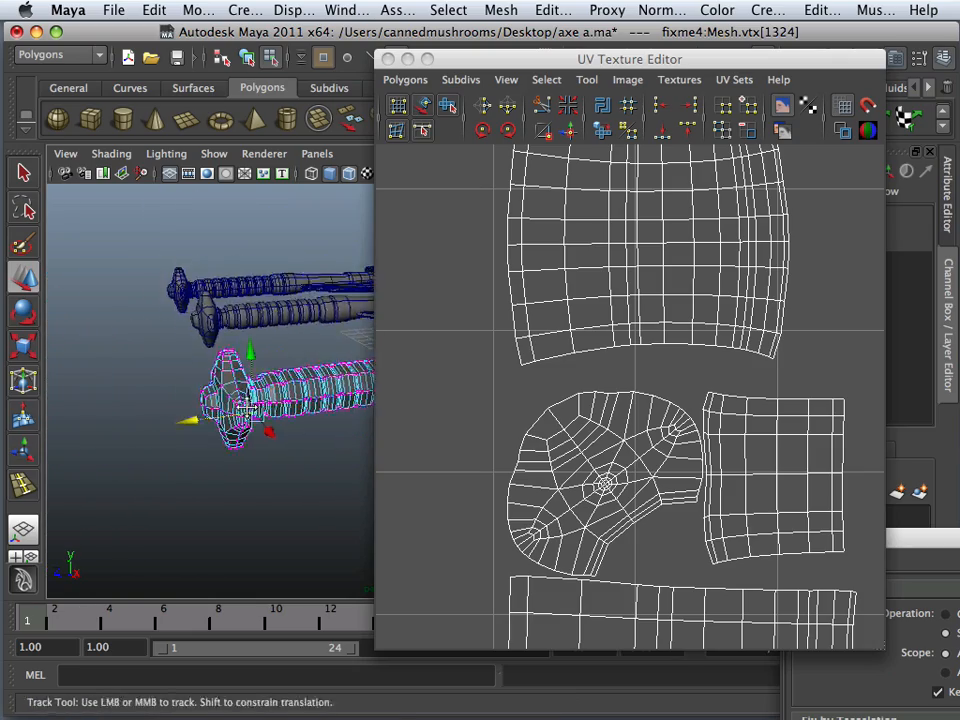
alt+middle_drag(268, 415, 142, 446)
Locate the two ridged grip shells in the UV layout and select a border edge at the wide end of the lower one
alt+right_drag(560, 438, 495, 437)
alt+right_drag(612, 434, 484, 430)
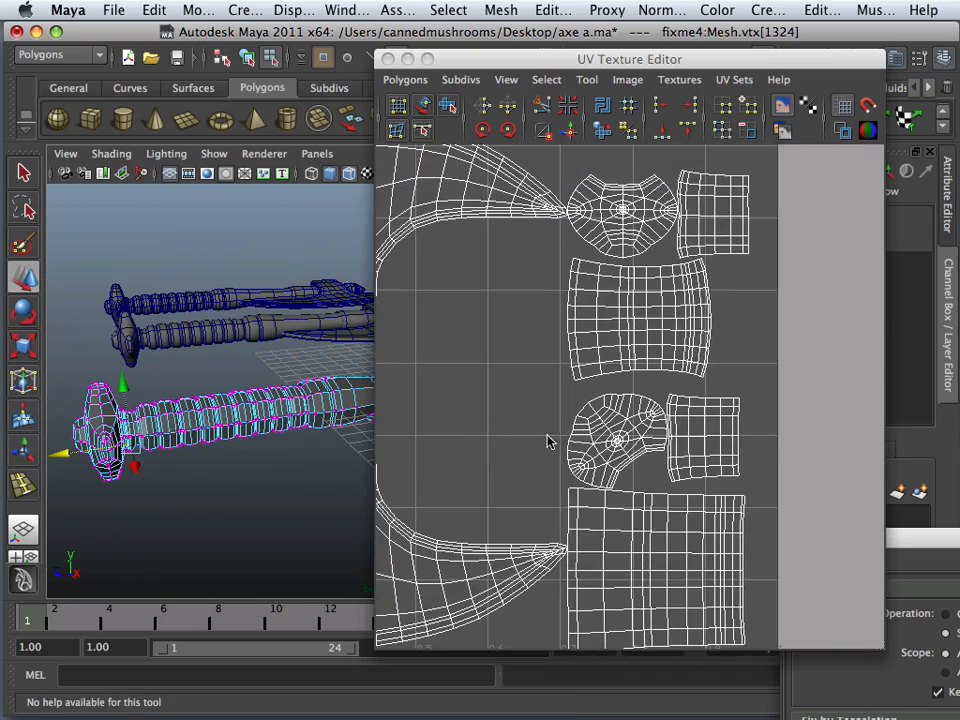
alt+middle_drag(592, 442, 599, 561)
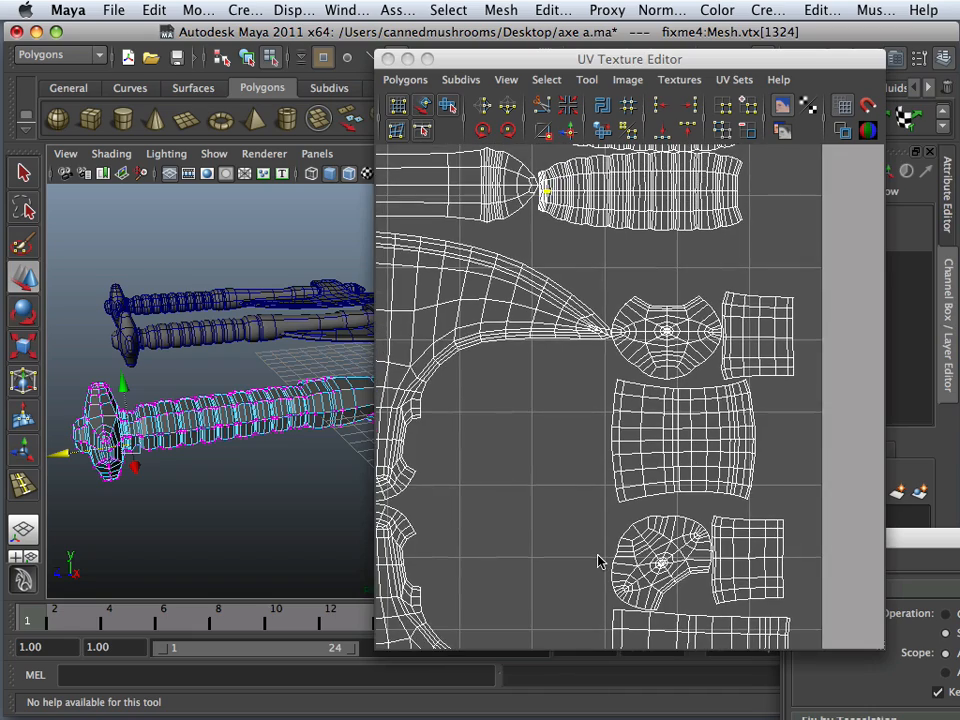
alt+middle_drag(591, 410, 480, 571)
alt+right_drag(480, 571, 544, 469)
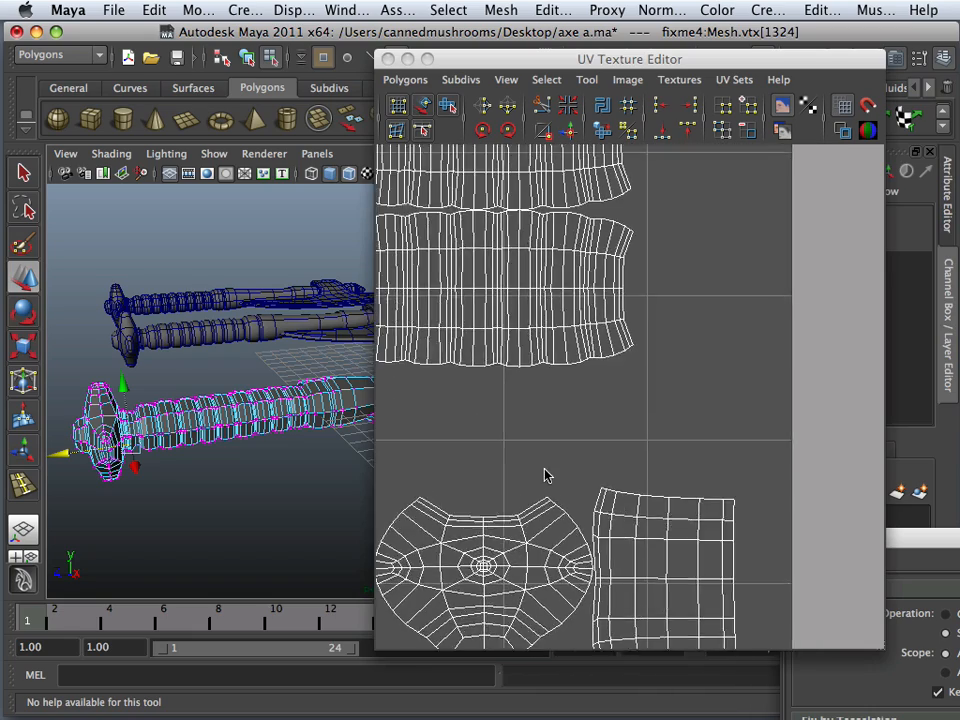
alt+middle_drag(579, 420, 522, 547)
alt+right_drag(522, 553, 532, 446)
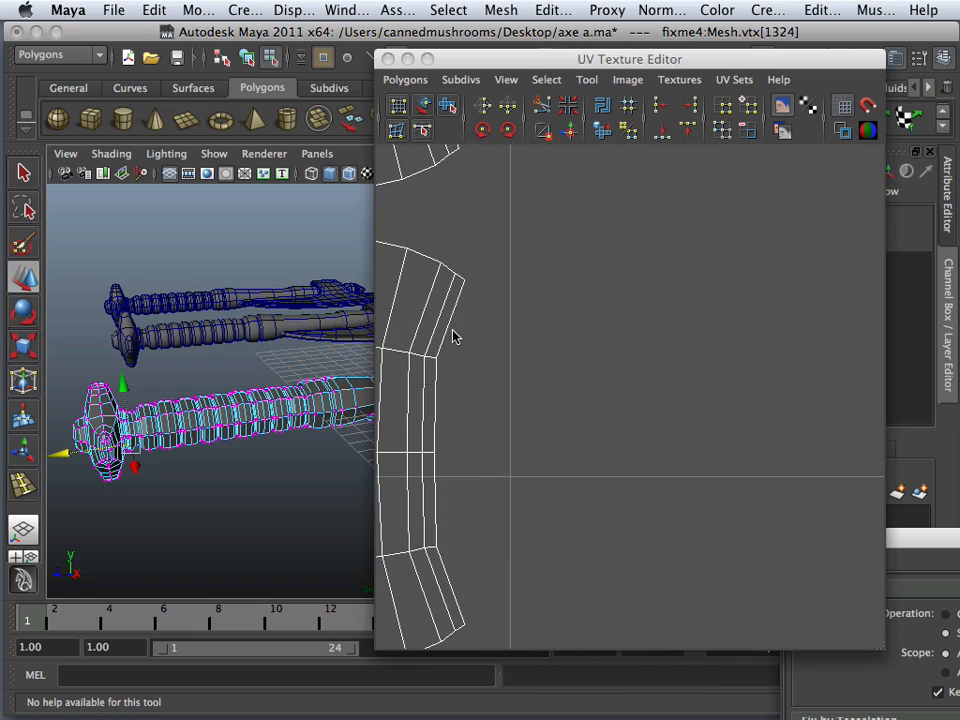
right_drag(466, 296, 464, 300)
click(455, 318)
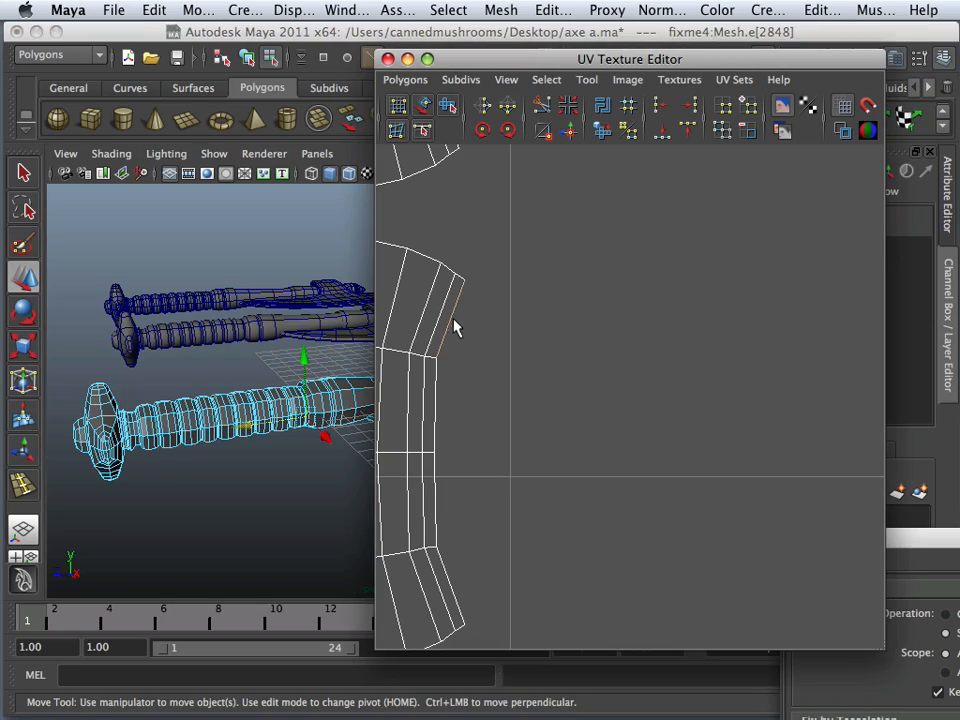
Examine how the blade, handle, grip and pommel shells are arranged across the UV layout
alt+right_drag(511, 440, 270, 440)
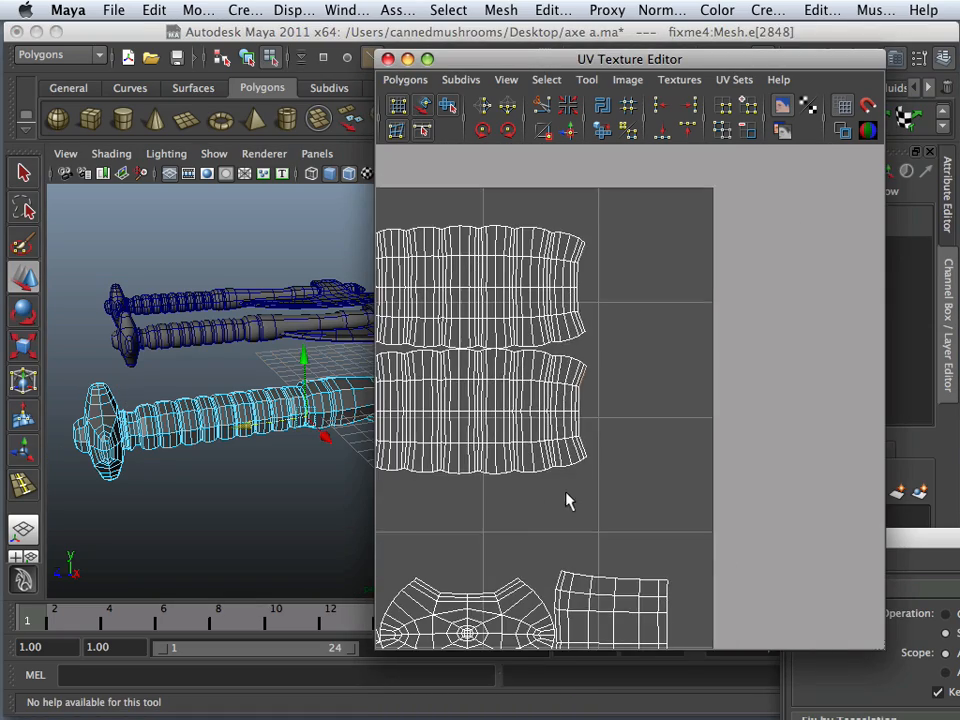
alt+middle_drag(568, 485, 657, 295)
alt+right_drag(664, 347, 669, 452)
alt+middle_drag(669, 452, 770, 242)
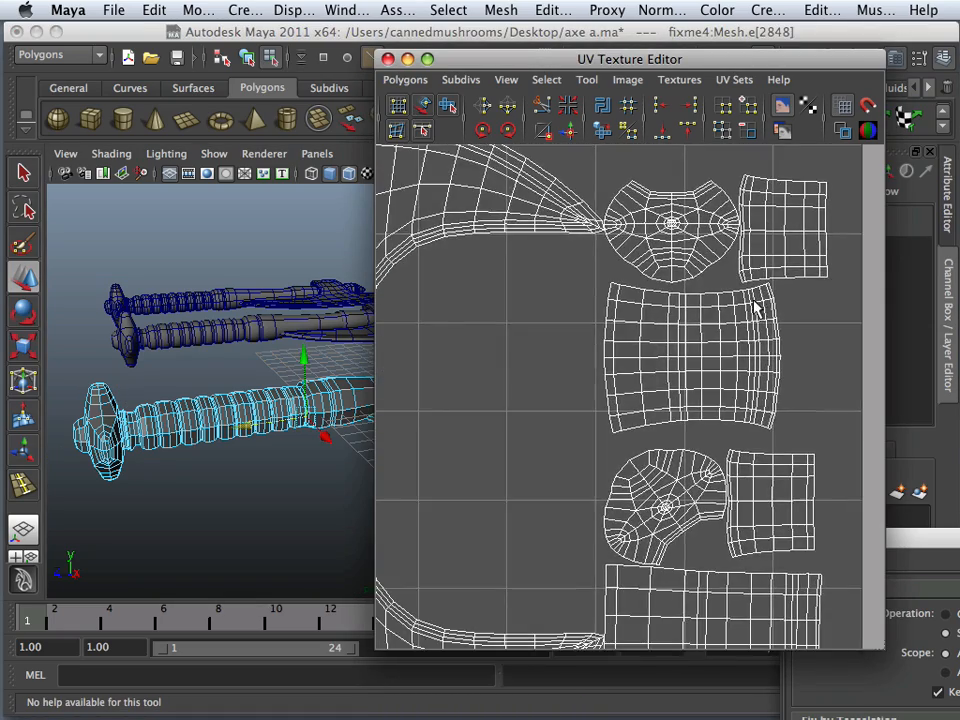
alt+right_drag(754, 309, 642, 368)
alt+middle_drag(642, 373, 772, 625)
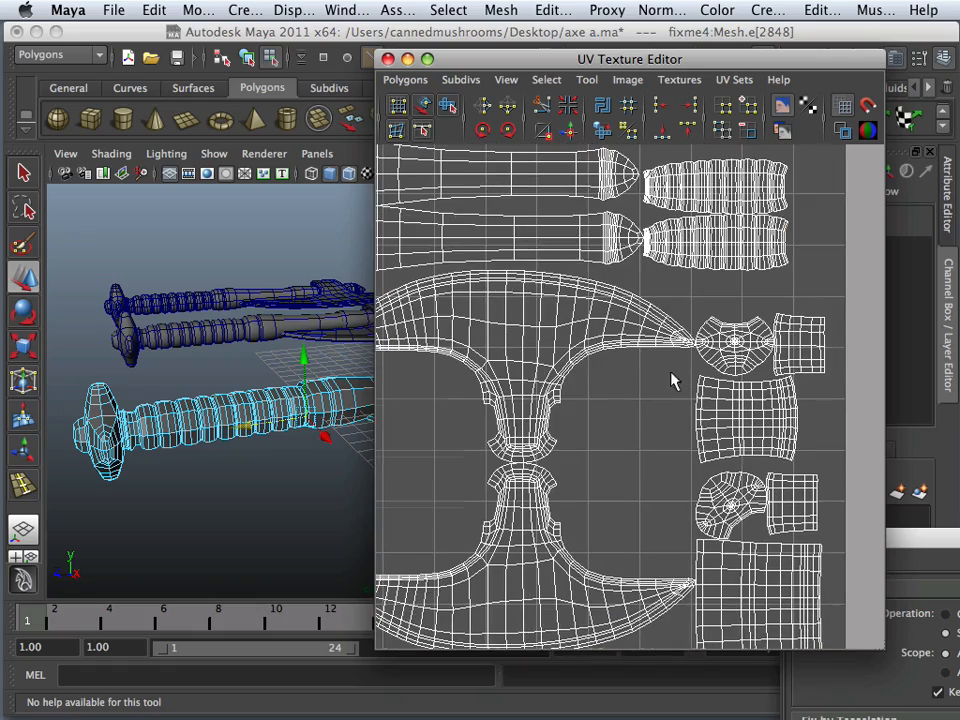
alt+middle_drag(672, 380, 672, 384)
alt+middle_drag(537, 339, 772, 527)
Select all border edges along the wide end of the lower grip shell in the UV layout
alt+right_drag(528, 450, 625, 452)
alt+middle_drag(669, 470, 505, 466)
alt+middle_drag(769, 468, 585, 462)
alt+right_drag(415, 458, 536, 452)
alt+middle_drag(457, 454, 673, 411)
alt+right_drag(614, 416, 706, 436)
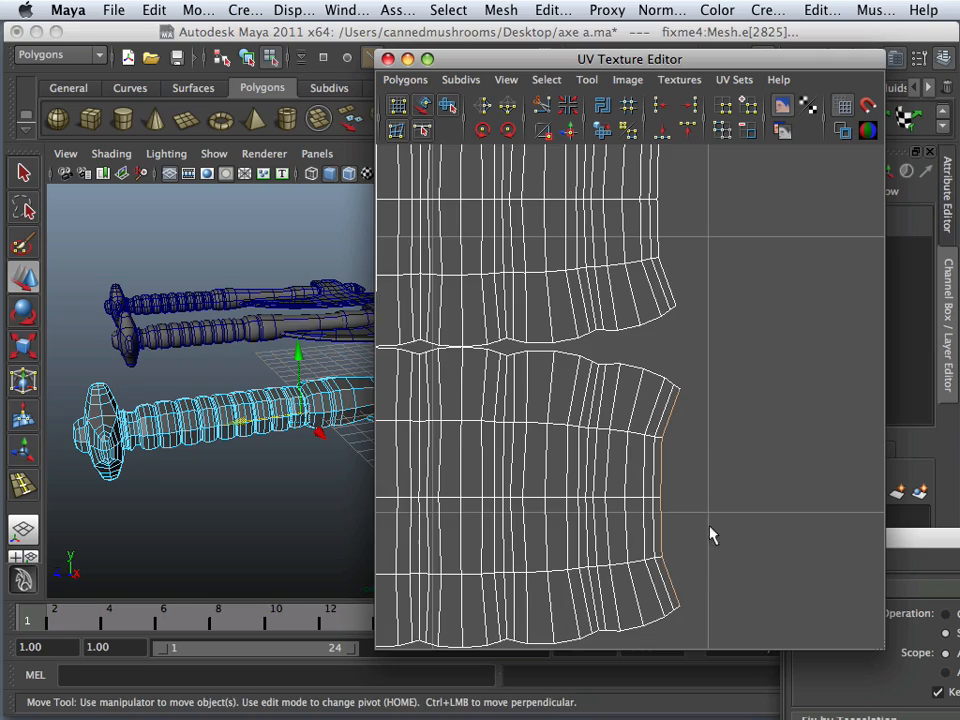
Trace the selected edges to the matching end of the lower handle shell and move and sew the two shells together
alt+right_drag(710, 535, 670, 484)
alt+middle_drag(531, 404, 885, 424)
alt+right_drag(885, 424, 440, 398)
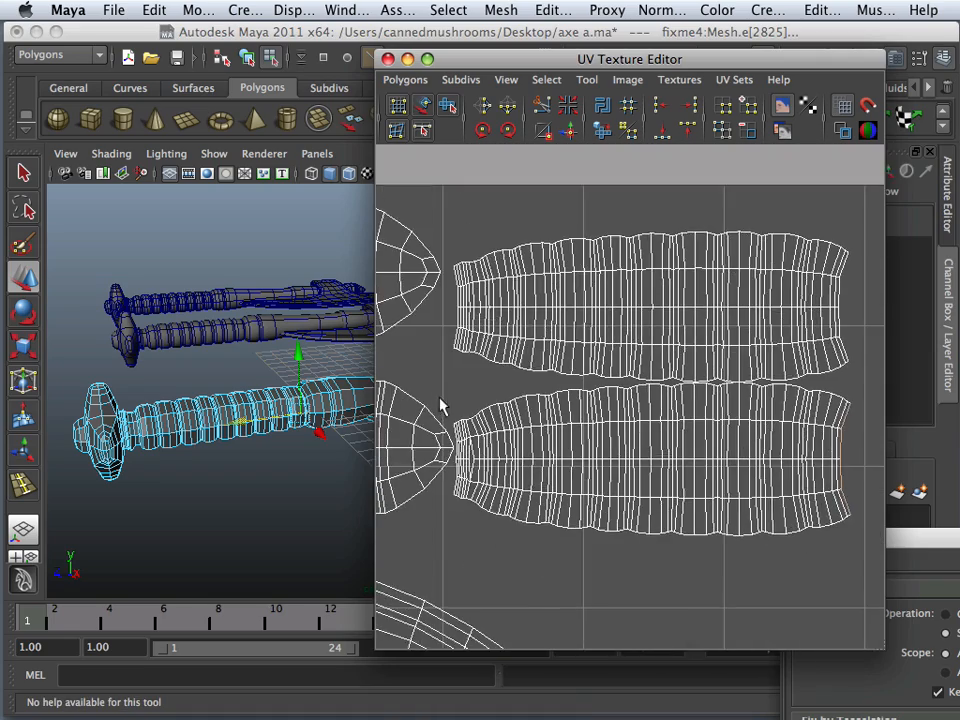
alt+middle_drag(440, 398, 814, 363)
alt+middle_drag(437, 356, 823, 376)
alt+middle_drag(368, 362, 734, 385)
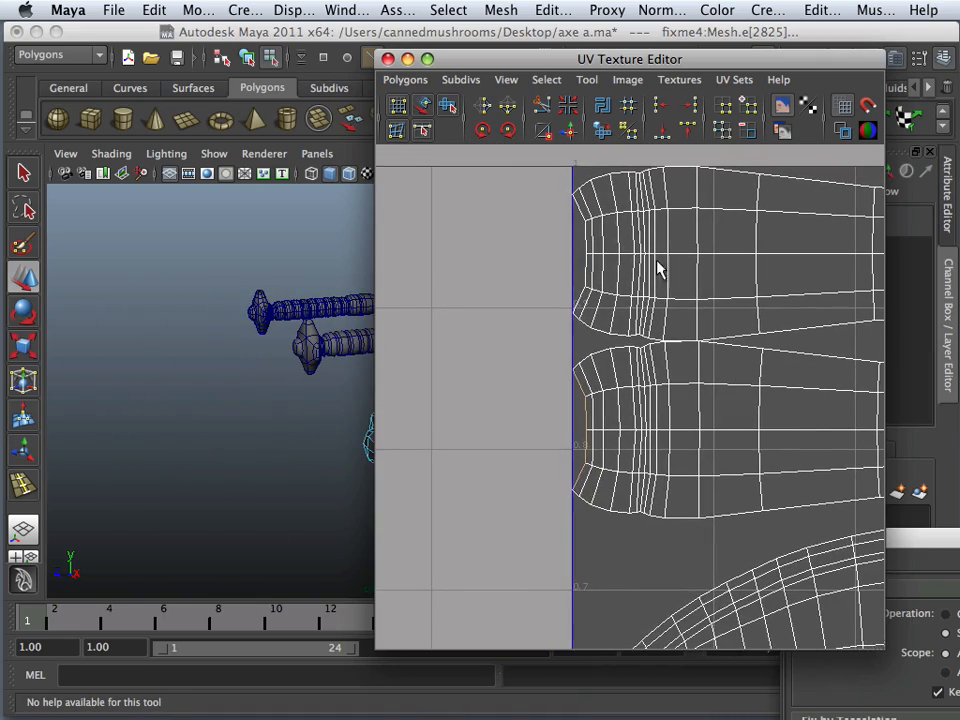
click(571, 132)
alt+middle_drag(787, 380, 581, 379)
scroll(581, 379, down, 8)
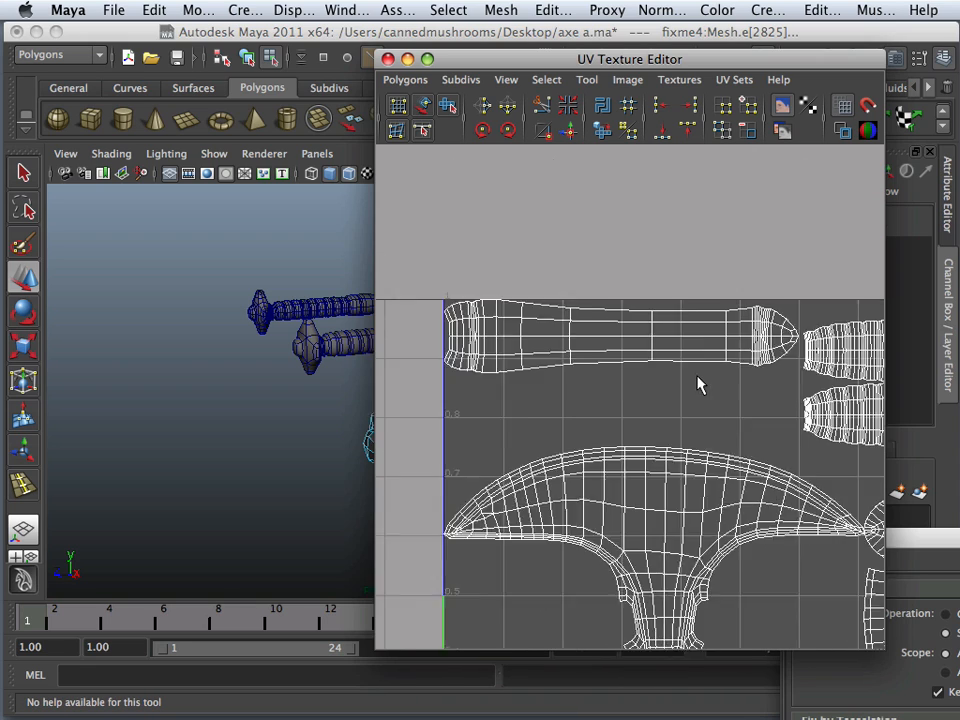
scroll(471, 381, up, 3)
alt+middle_drag(461, 386, 658, 388)
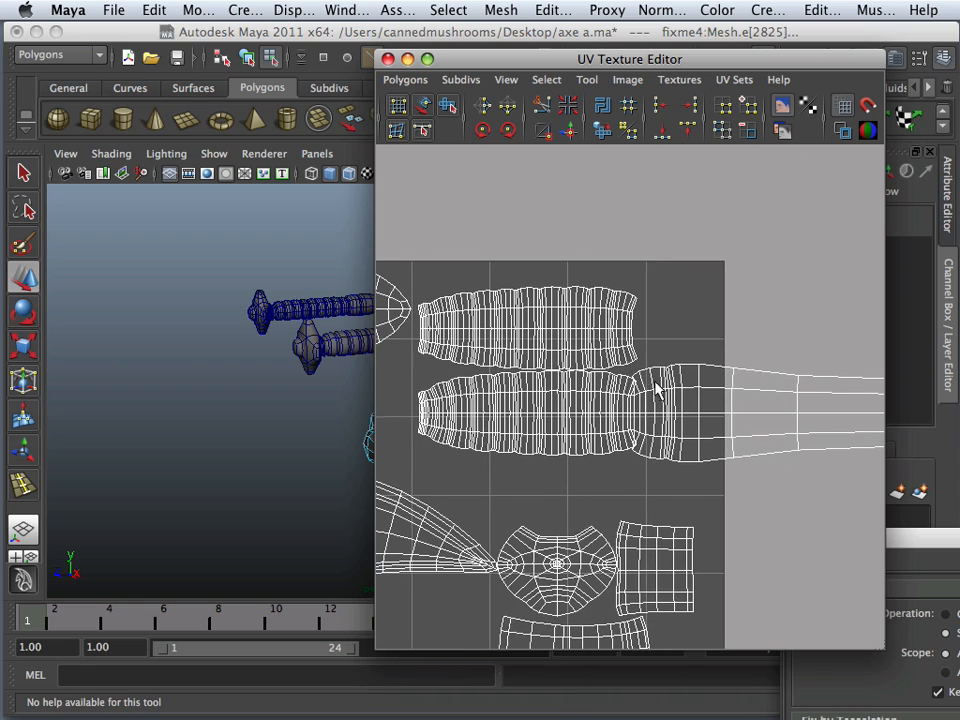
Select the overlapping UVs around the seam between the sewn grip and handle shells and unfold them
scroll(553, 394, up, 2)
scroll(604, 401, up, 3)
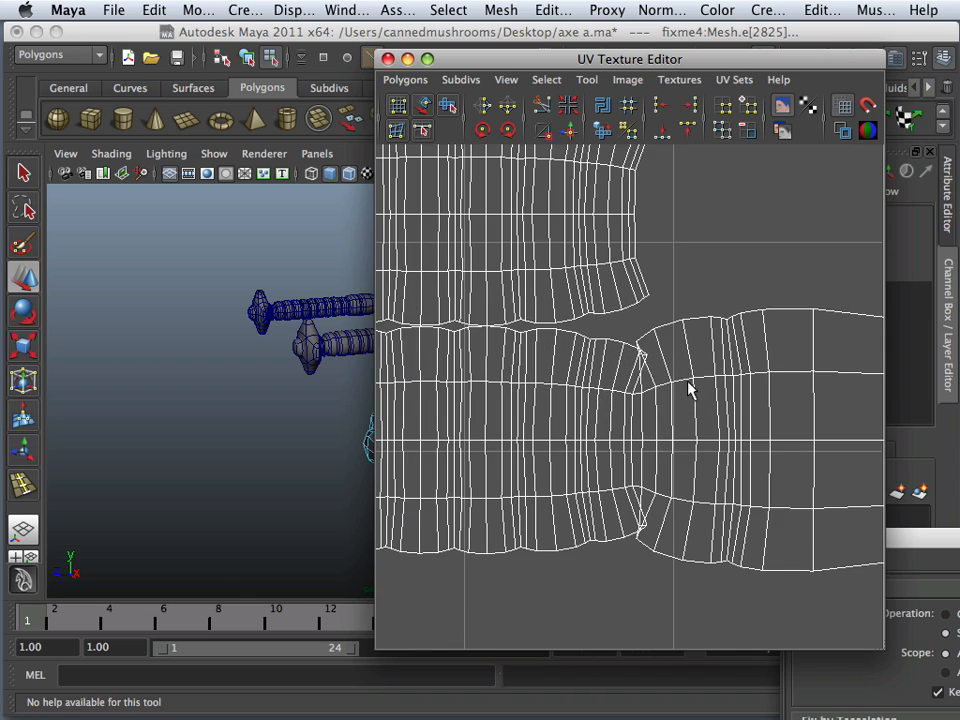
scroll(677, 386, up, 2)
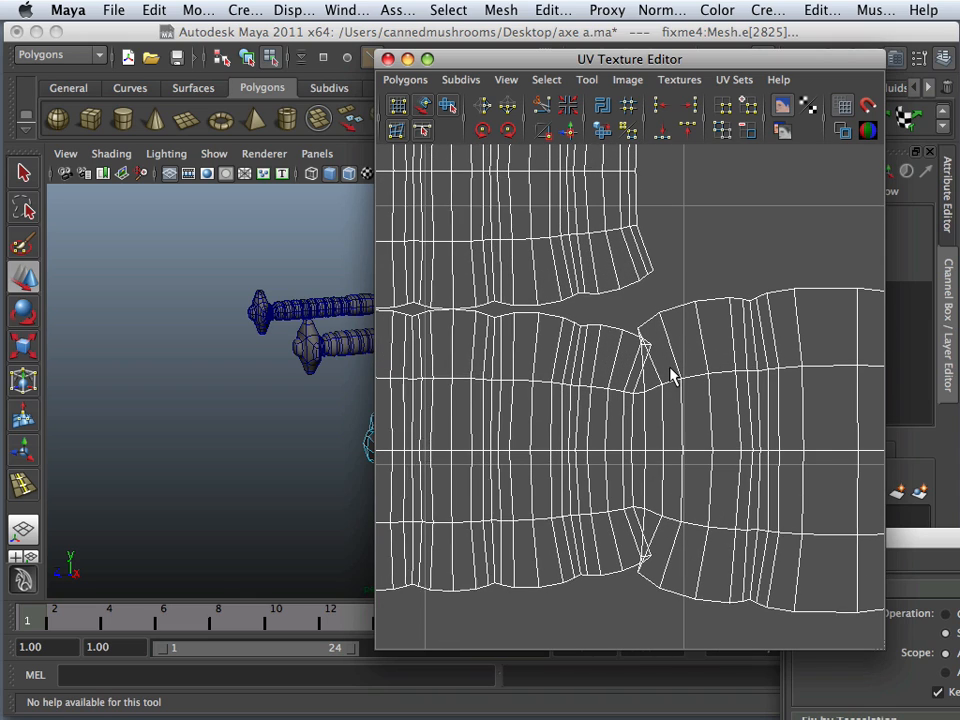
scroll(670, 377, up, 1)
right_drag(654, 366, 724, 364)
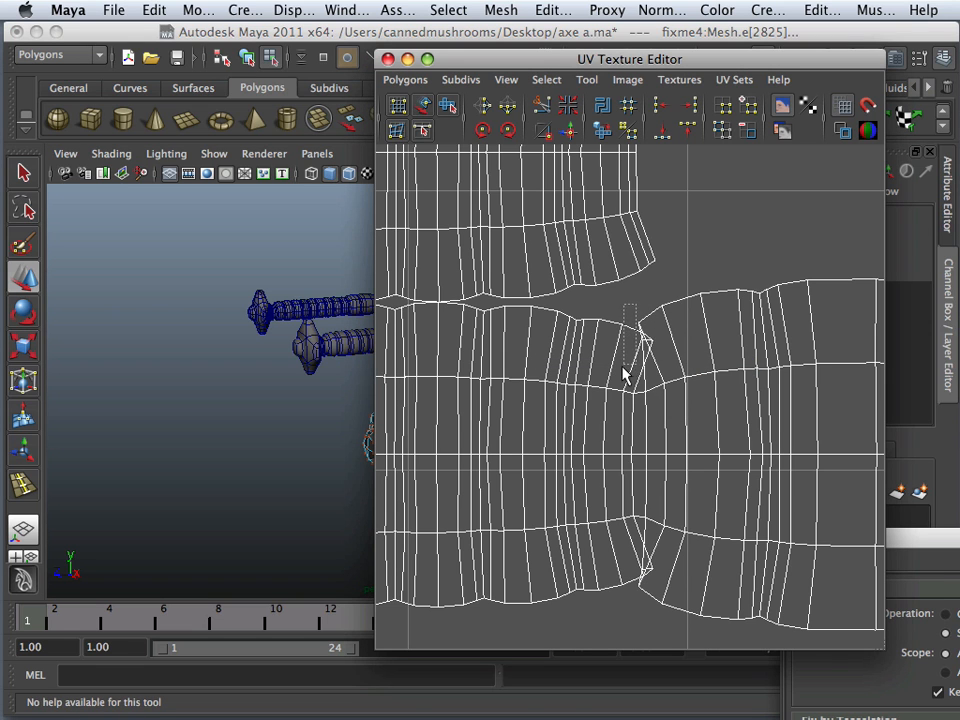
drag(651, 431, 651, 431)
drag(612, 306, 675, 622)
scroll(645, 469, up, 2)
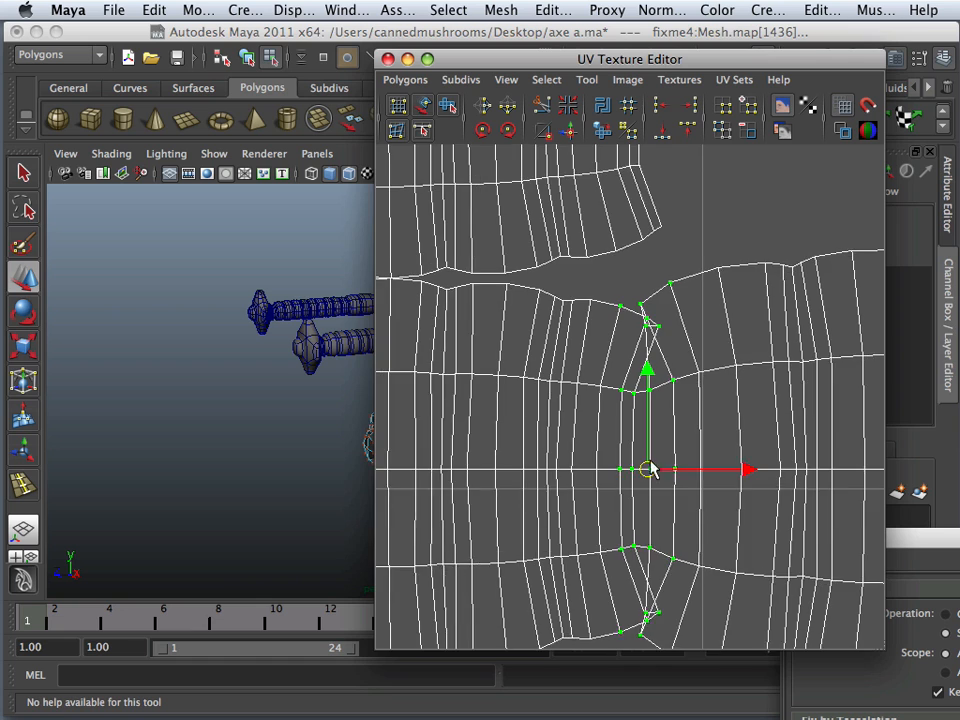
alt+middle_drag(649, 467, 637, 402)
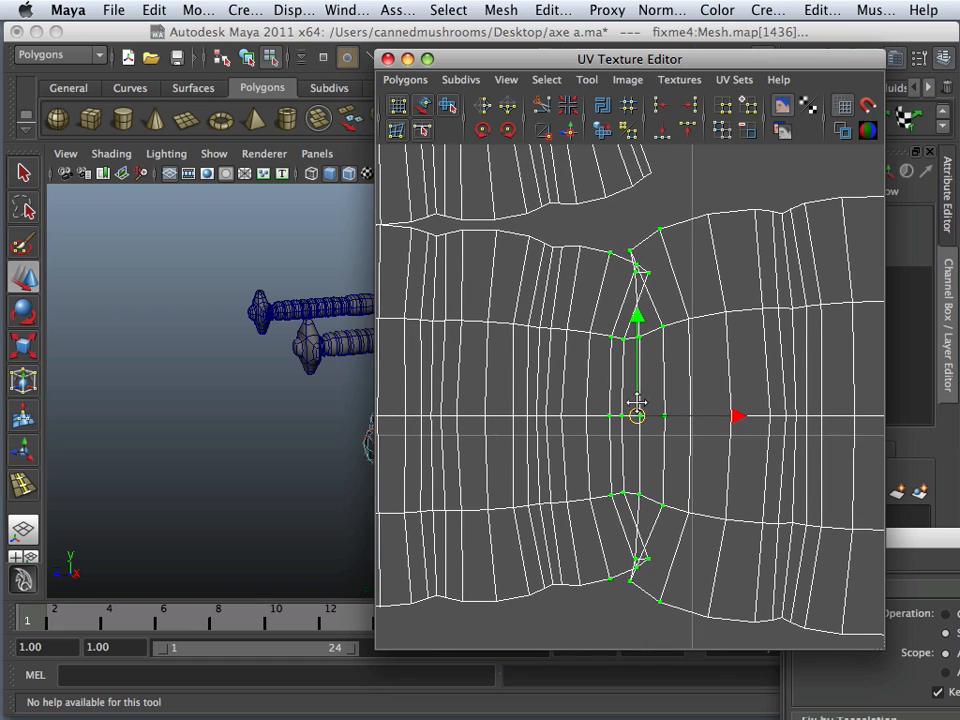
click(601, 133)
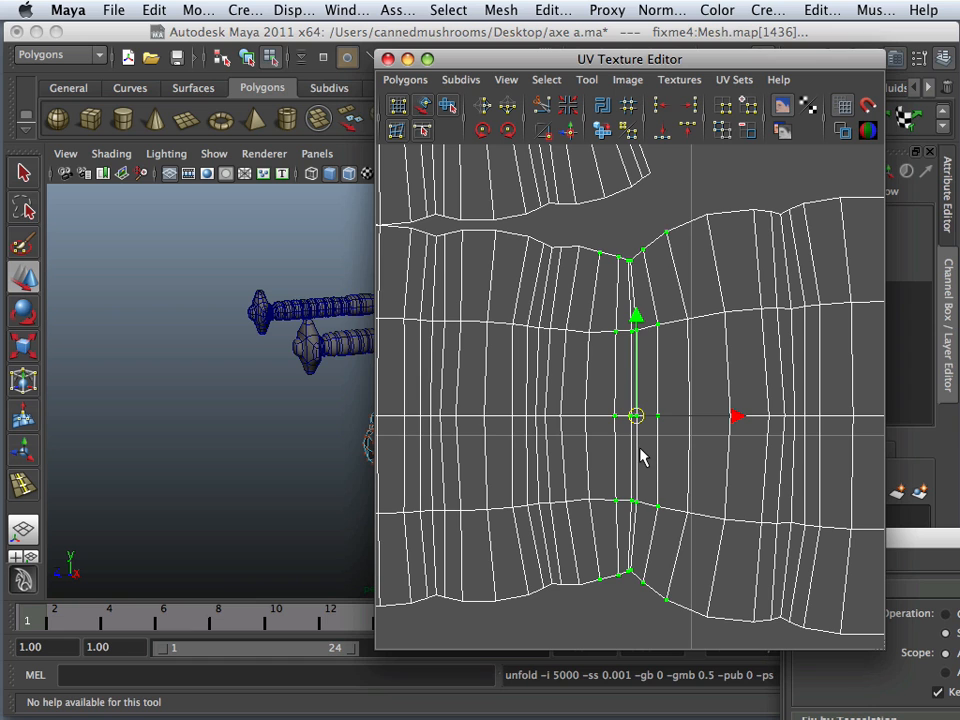
alt+right_drag(639, 447, 637, 445)
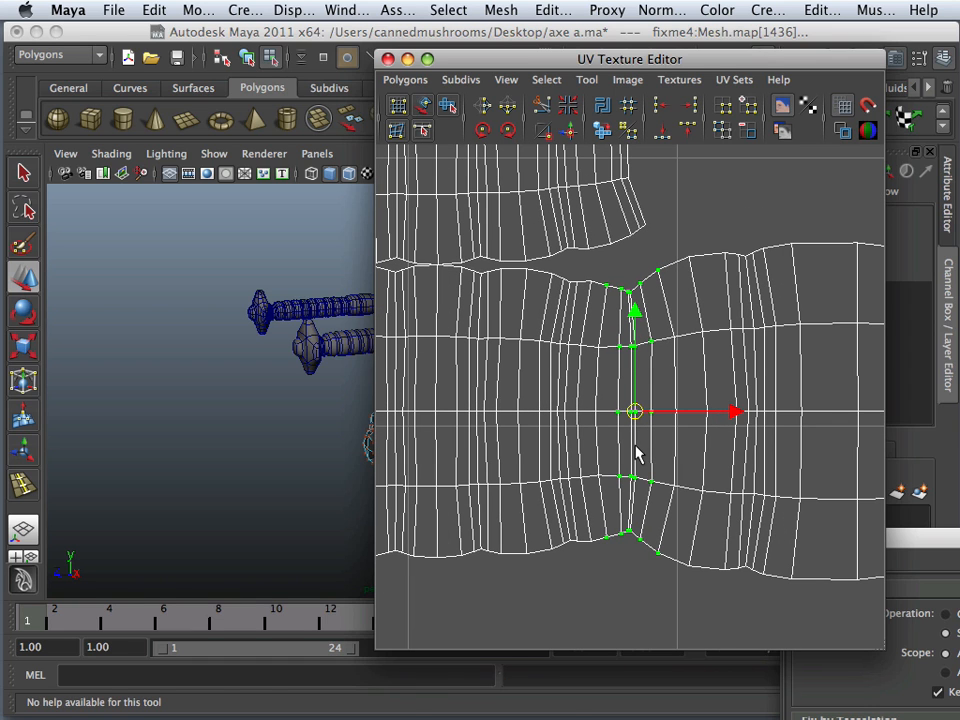
Undo the unfold and the sewing so the grip and handle shells are separate again
key(super+z)
key(super+z)
key(super+z)
key(super+z)
key(super+z)
scroll(634, 444, down, 3)
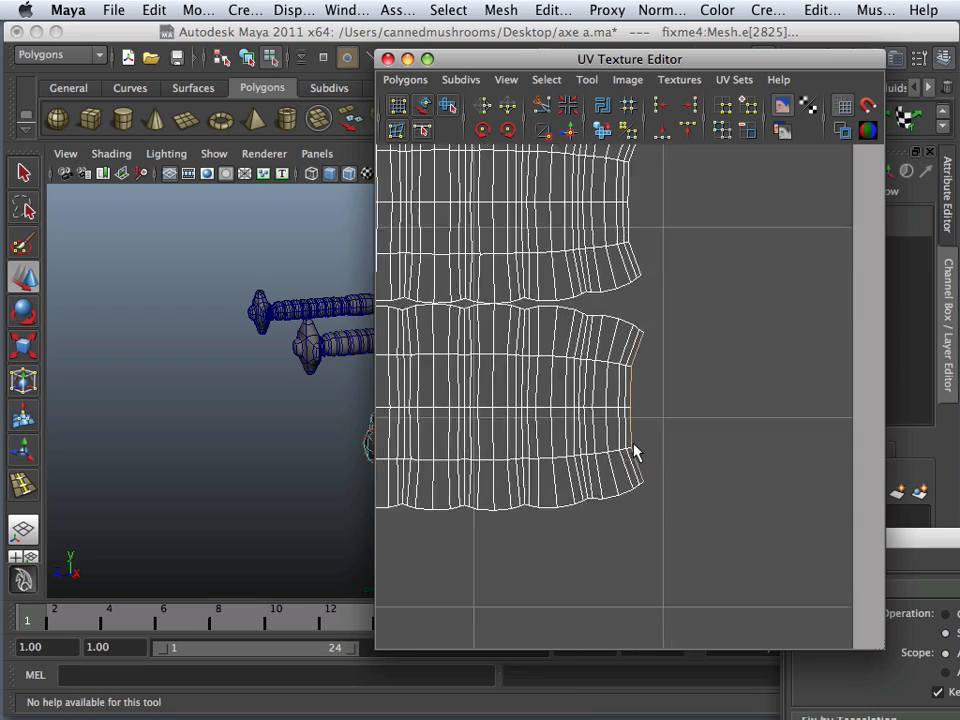
alt+right_drag(633, 444, 588, 422)
alt+middle_drag(588, 422, 758, 425)
scroll(650, 410, up, 2)
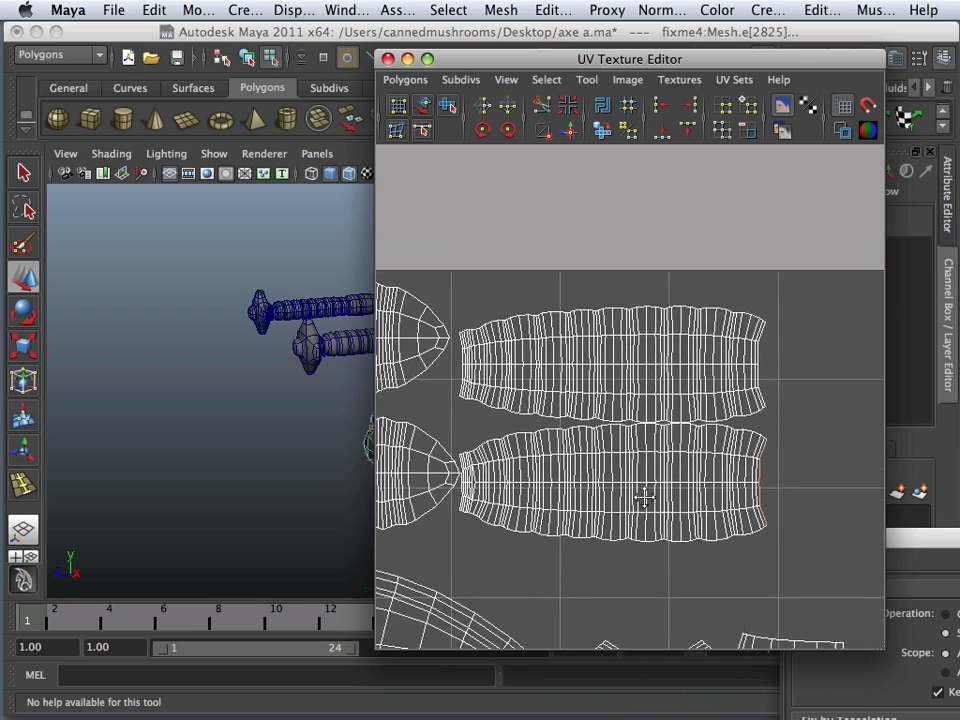
Select all UVs of the upper grip shell and enclose them in a 3 by 3 UV lattice
scroll(618, 398, up, 3)
right_drag(618, 396, 685, 378)
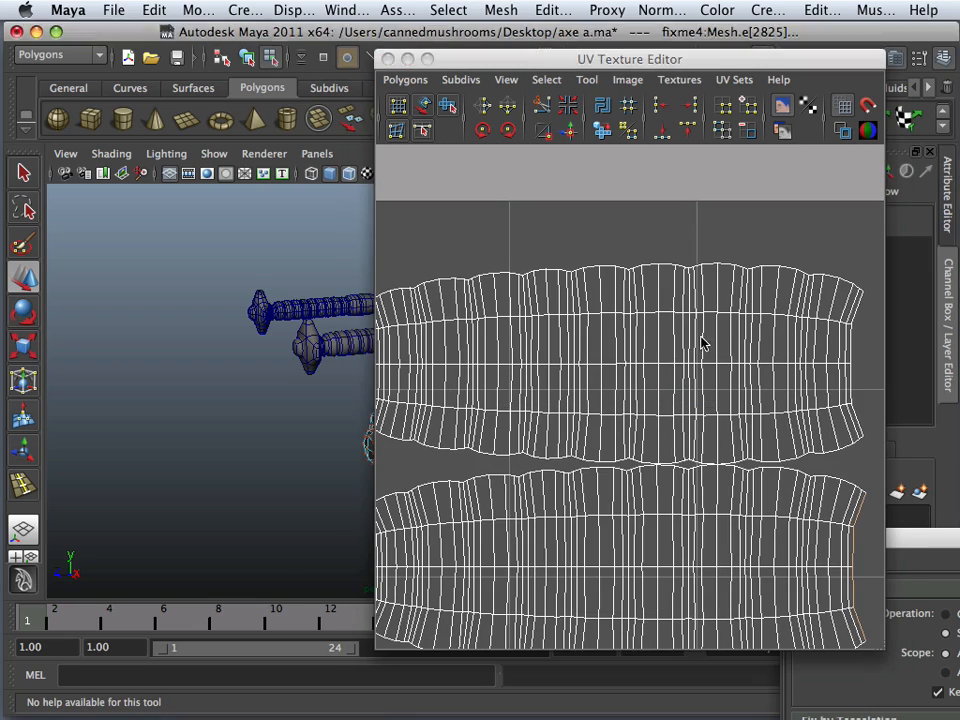
drag(718, 345, 658, 370)
ctrl+right_drag(677, 368, 690, 343)
alt+middle_drag(587, 341, 614, 341)
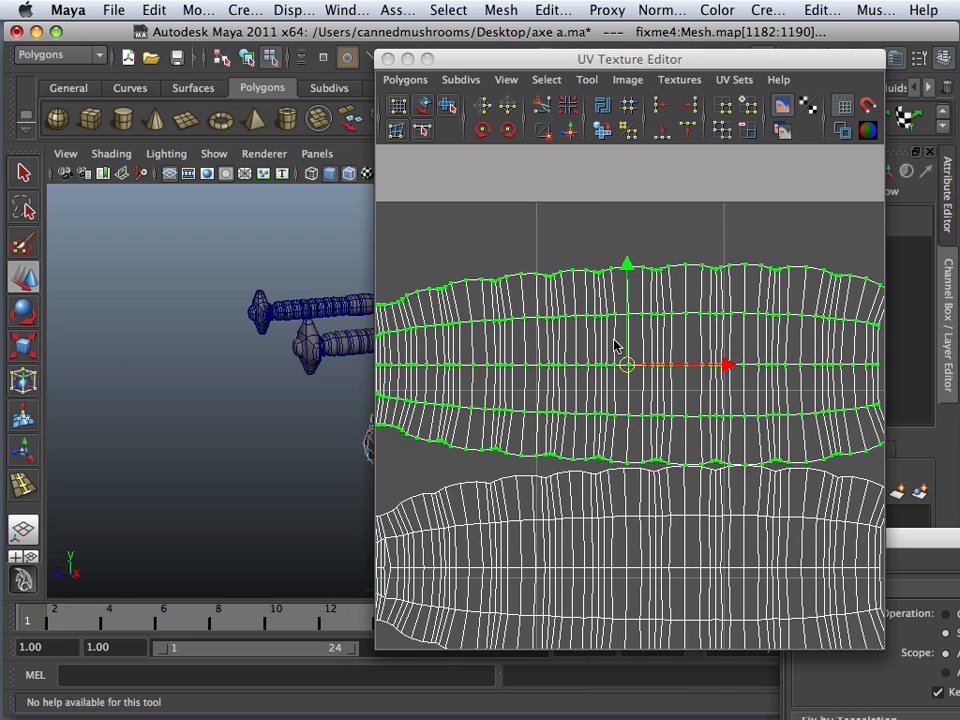
click(398, 110)
alt+middle_drag(643, 306, 849, 441)
Try flaring the narrow end of the upper grip shell by pulling its two corner lattice points outward, and undo both moves
drag(514, 352, 507, 188)
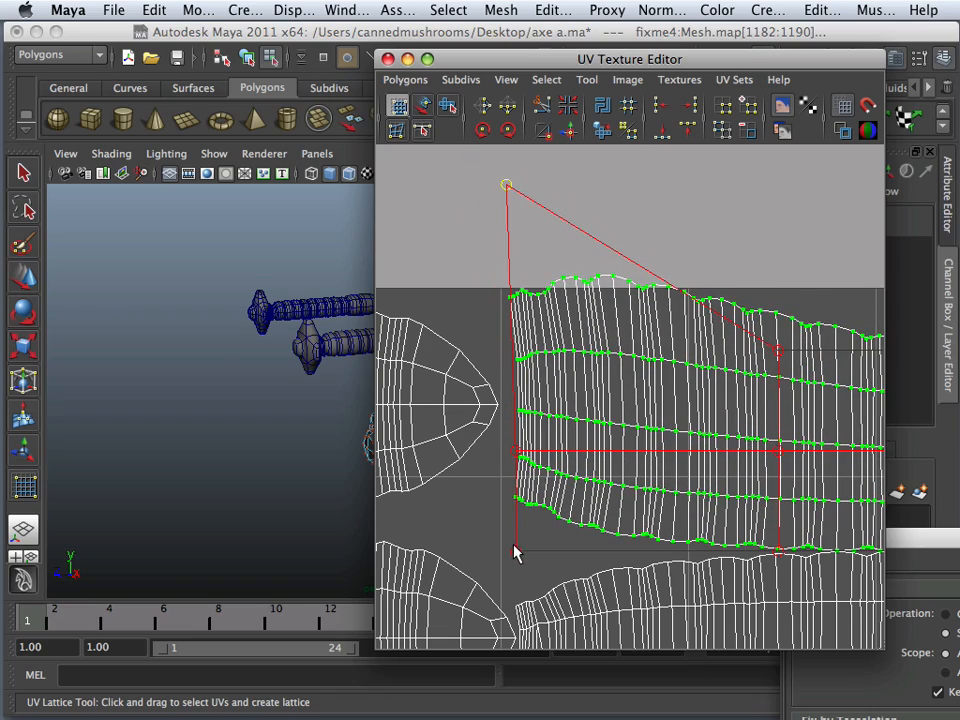
drag(514, 551, 508, 709)
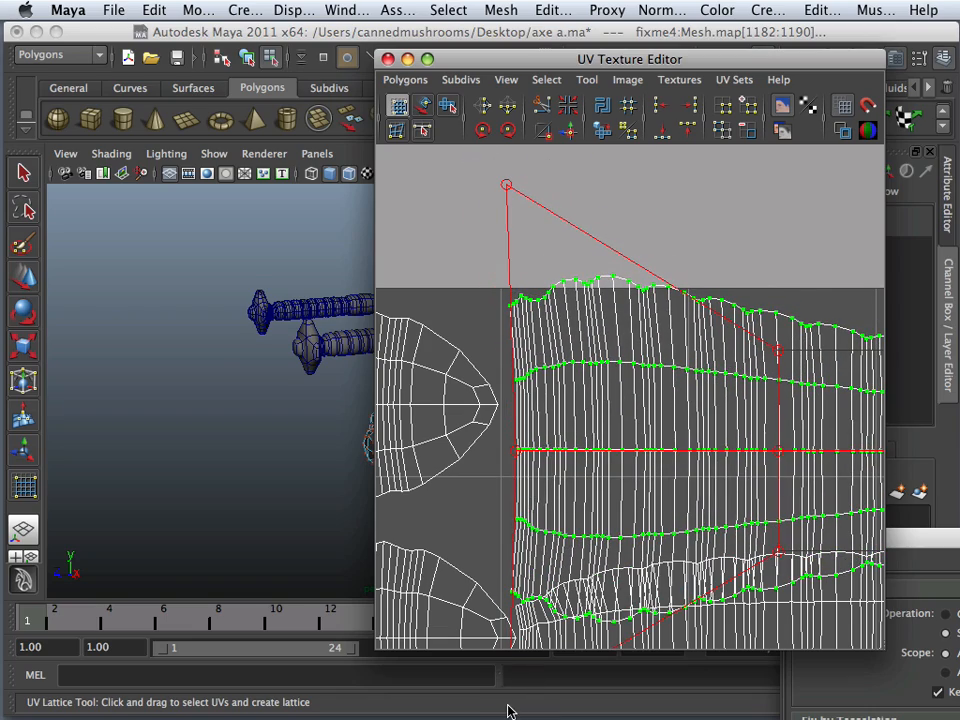
scroll(579, 525, down, 3)
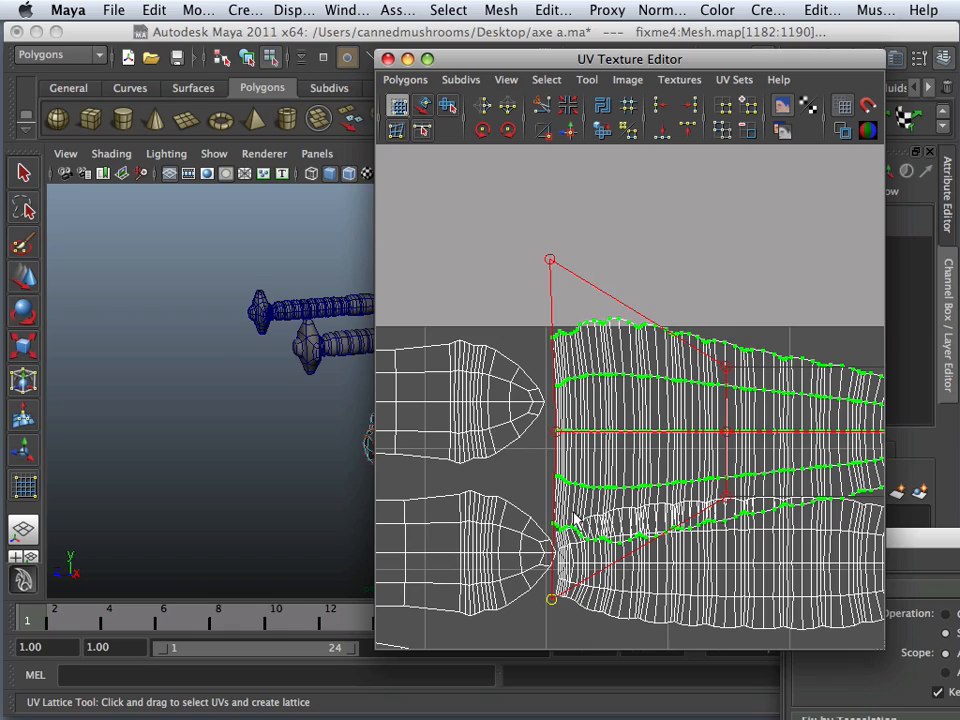
key(ctrl+z)
key(ctrl+z)
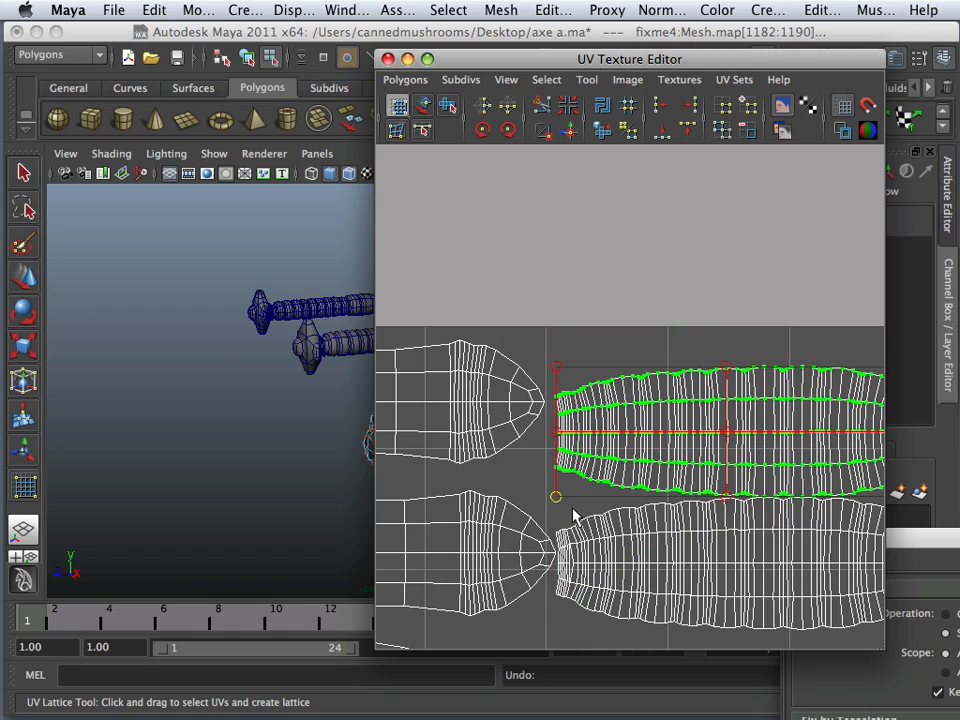
Examine the lattice over the upper grip shell, from its middle column out to both ends
scroll(574, 510, up, 3)
alt+middle_drag(702, 527, 492, 509)
scroll(628, 520, up, 2)
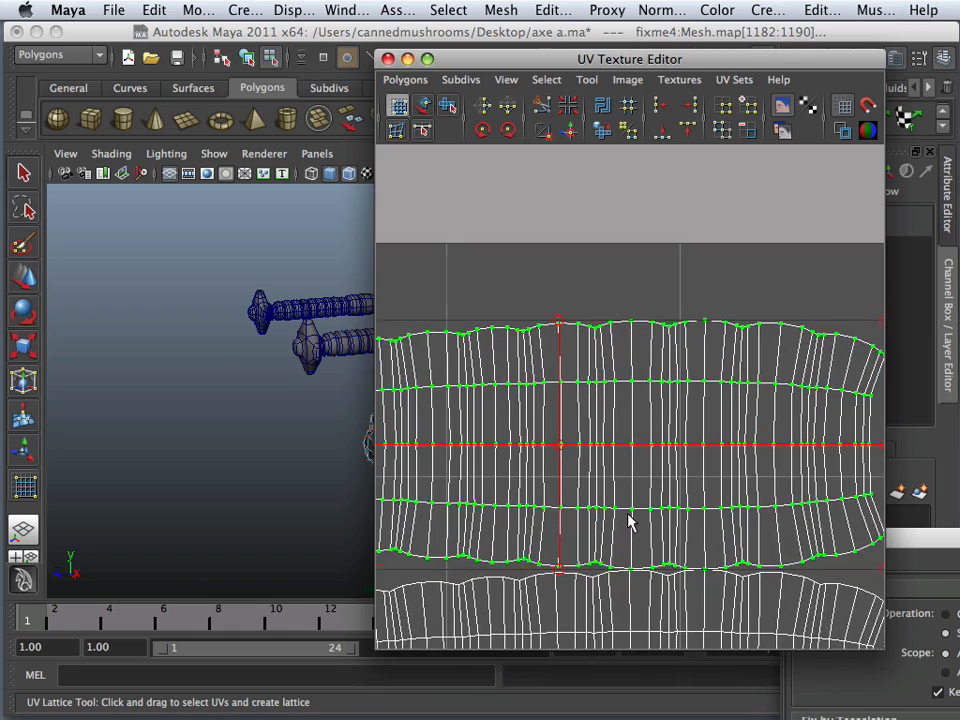
alt+middle_drag(630, 557, 663, 322)
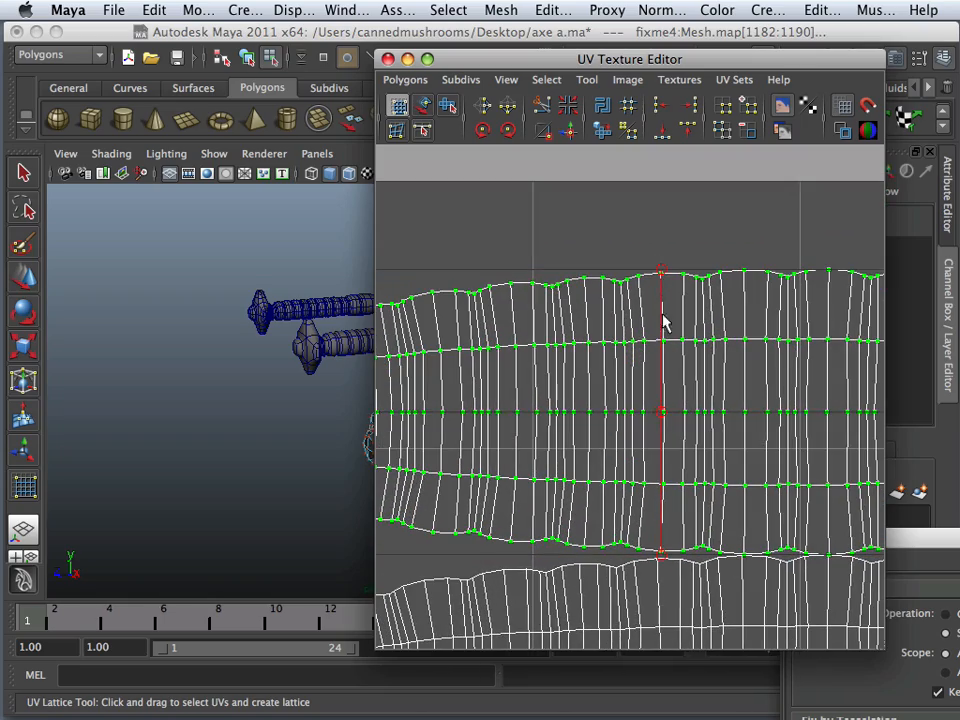
scroll(636, 315, down, 1)
scroll(553, 401, down, 3)
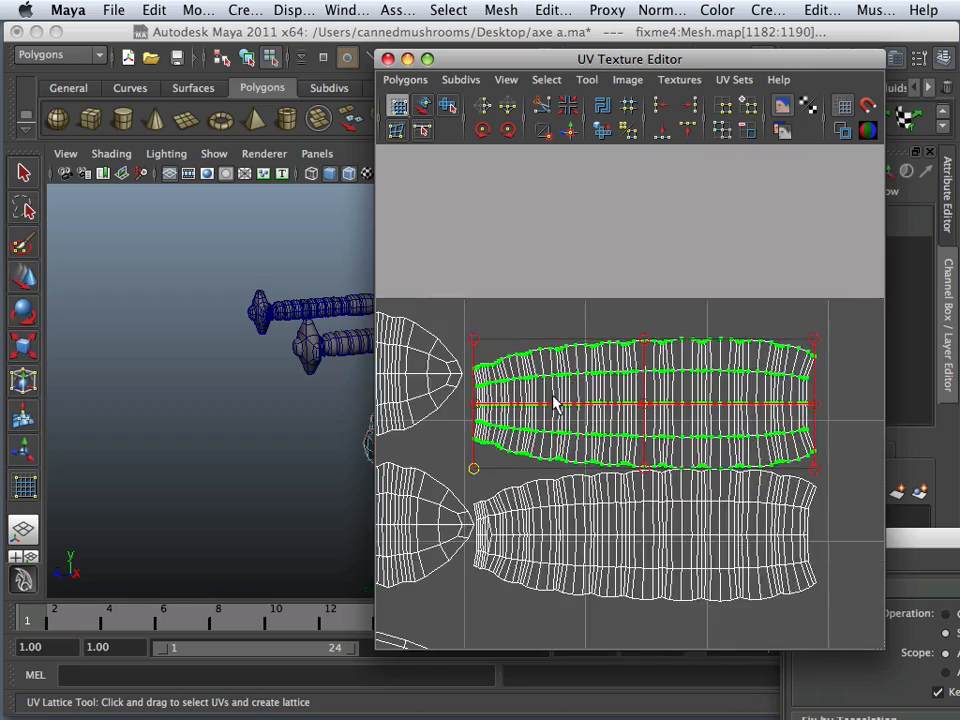
Move both grip UV shells sideways clear of the handle shells, placing the second one lower so a gap separates the two
alt+middle_drag(553, 401, 628, 379)
scroll(598, 394, down, 2)
scroll(598, 390, down, 3)
alt+middle_drag(640, 527, 664, 449)
click(423, 106)
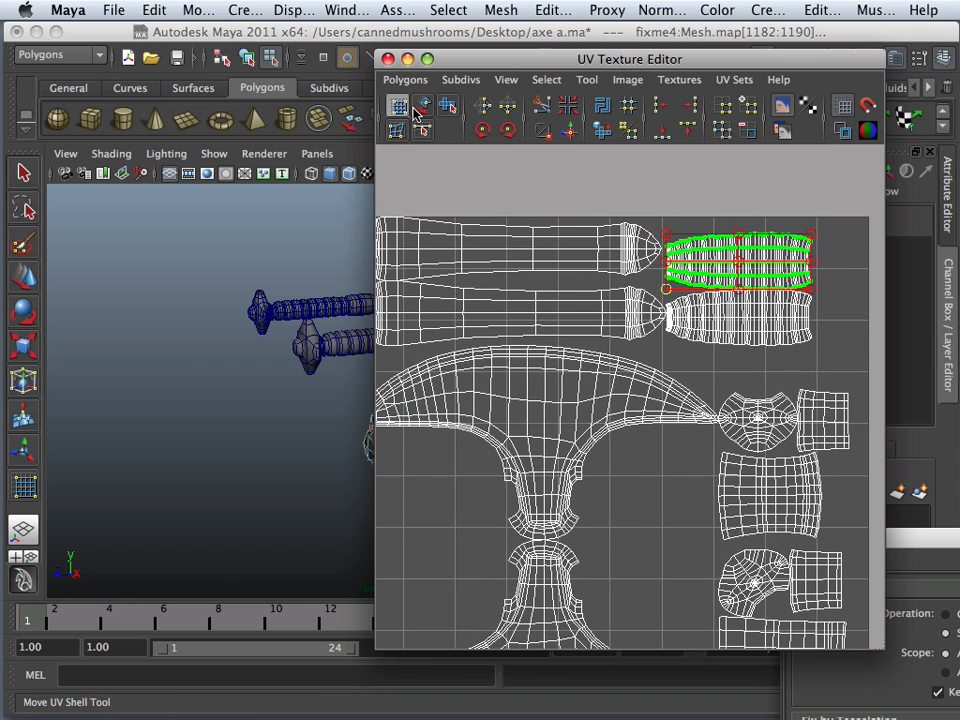
click(704, 331)
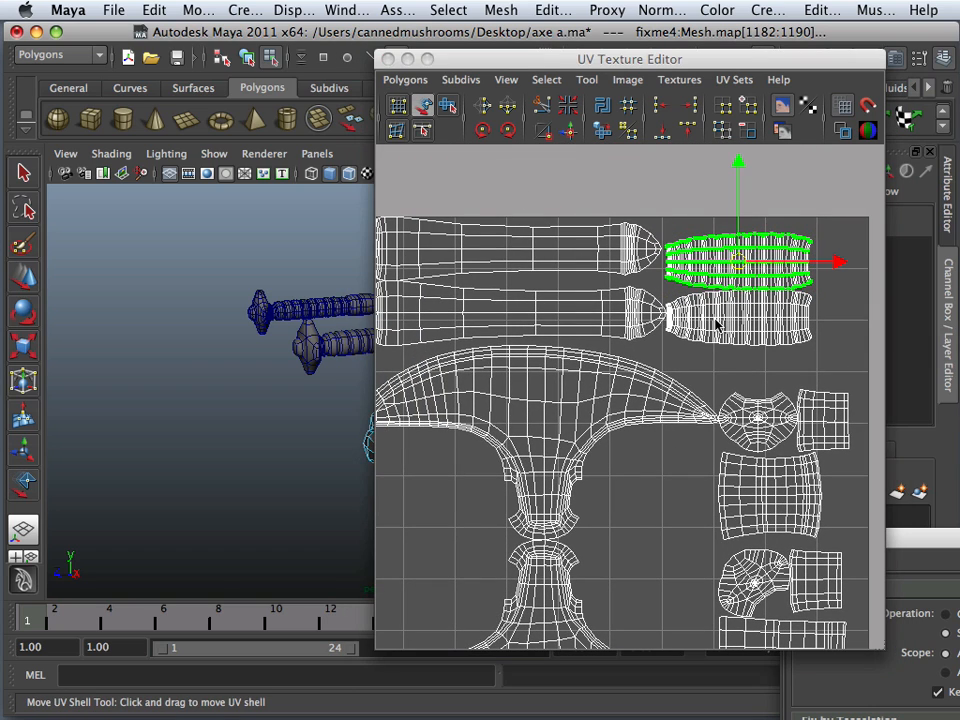
click(716, 321)
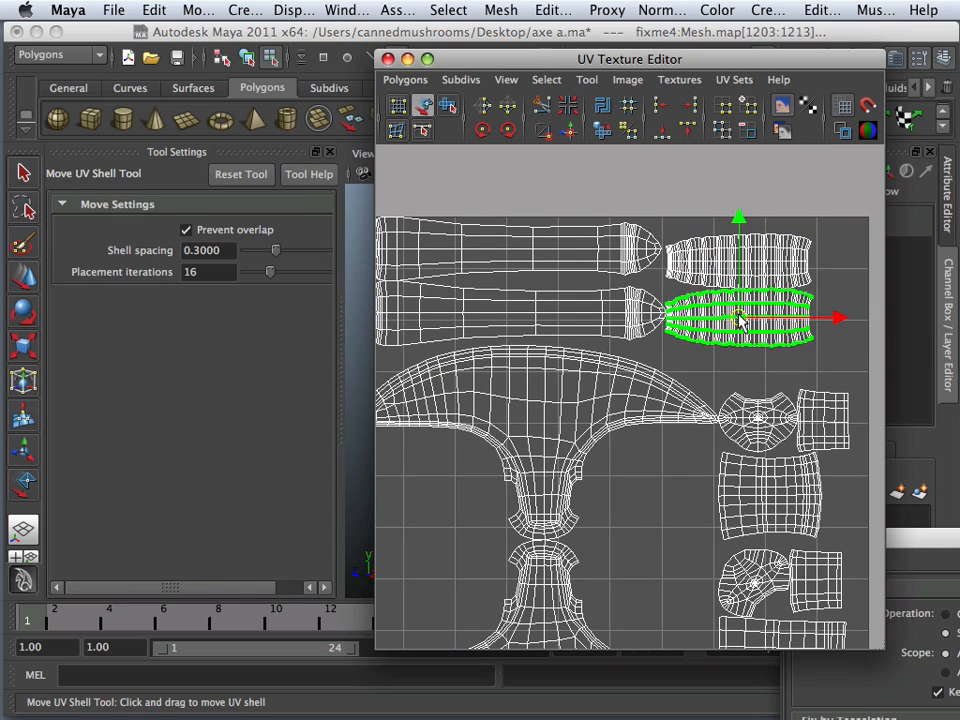
drag(740, 318, 776, 352)
mouse_move(752, 255)
mouse_down()
mouse_move(746, 261)
mouse_move(779, 257)
mouse_move(770, 259)
mouse_up()
click(754, 338)
drag(758, 339, 768, 338)
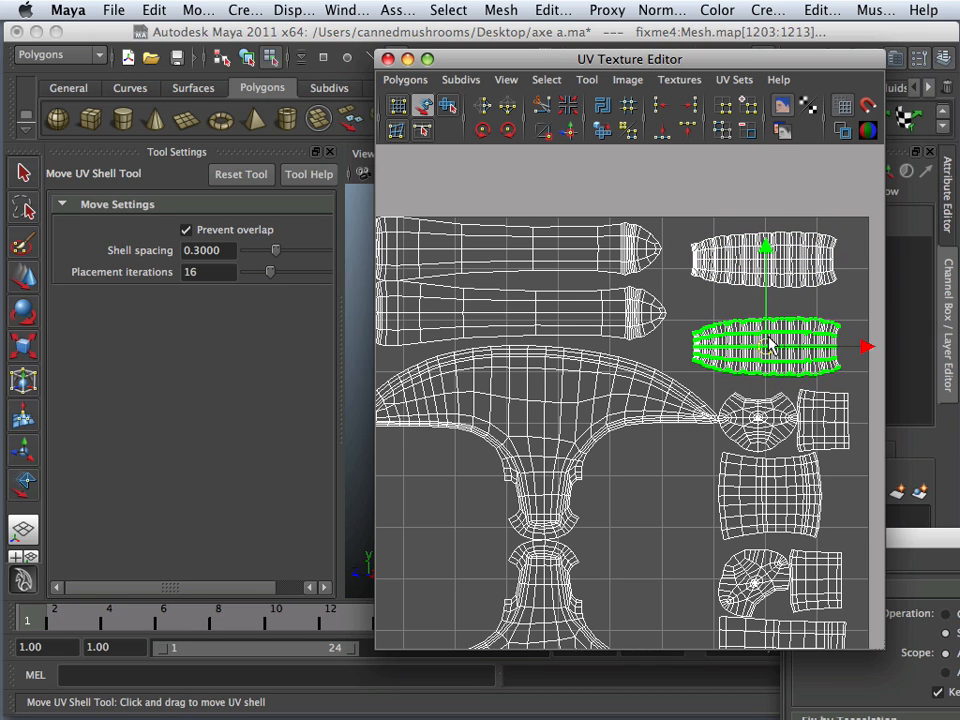
Use the Smooth UV Tool to select a single border UV near the lower grip shell's narrow end, and restore the full shell selection
click(447, 113)
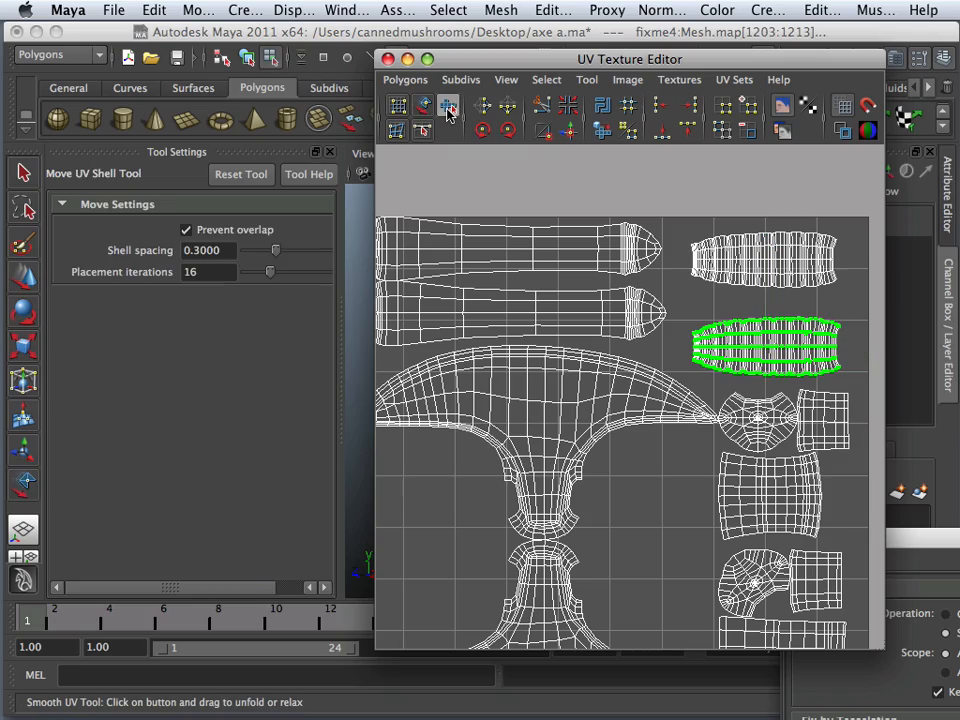
scroll(621, 272, up, 5)
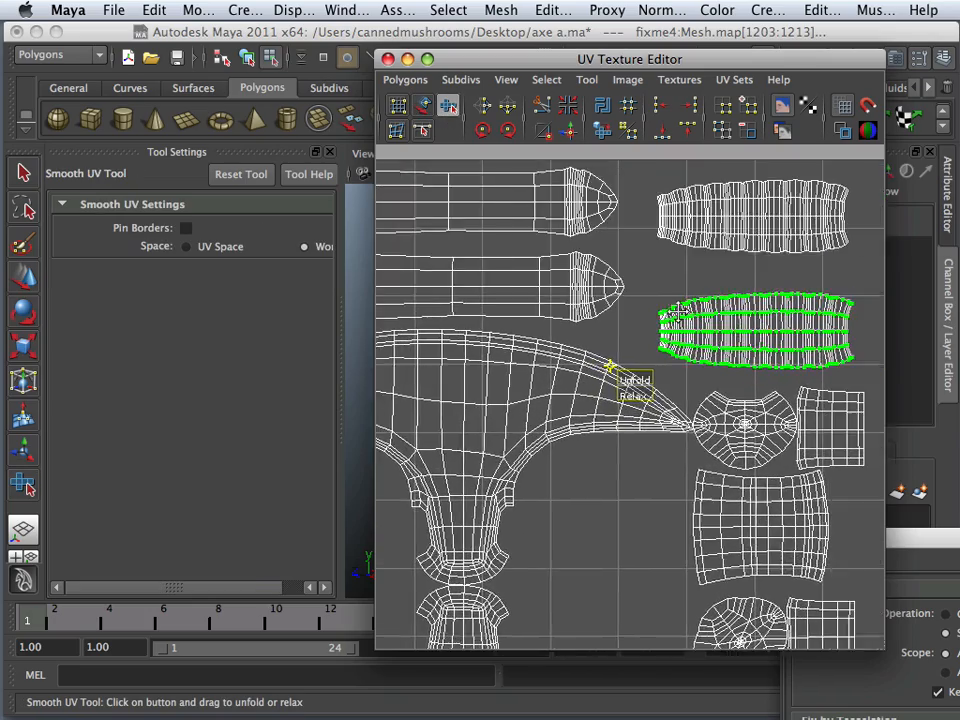
scroll(569, 331, up, 2)
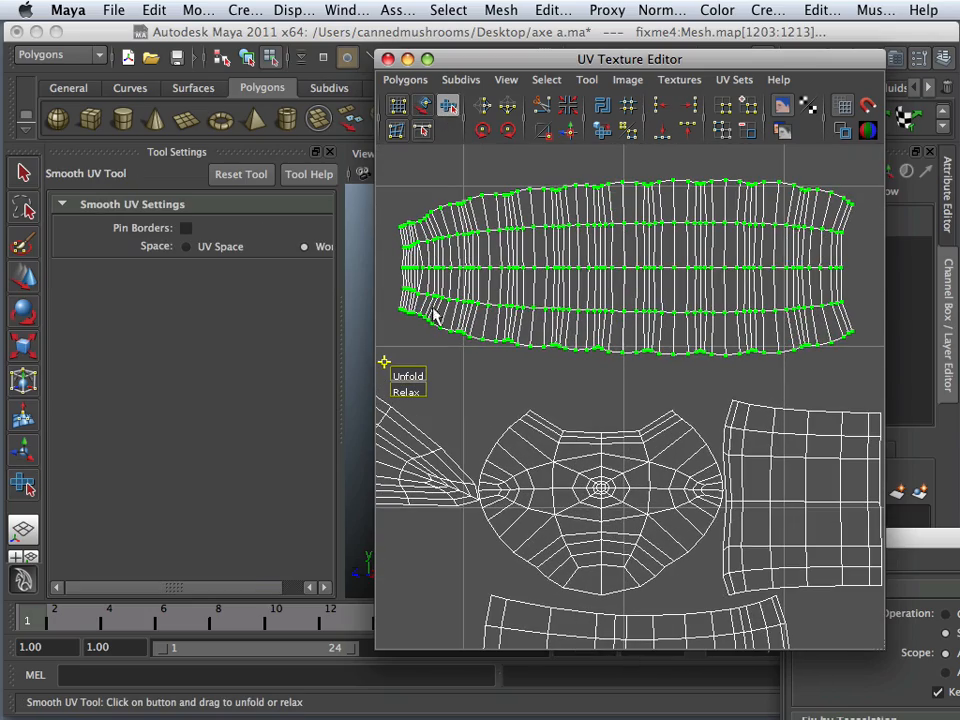
click(418, 335)
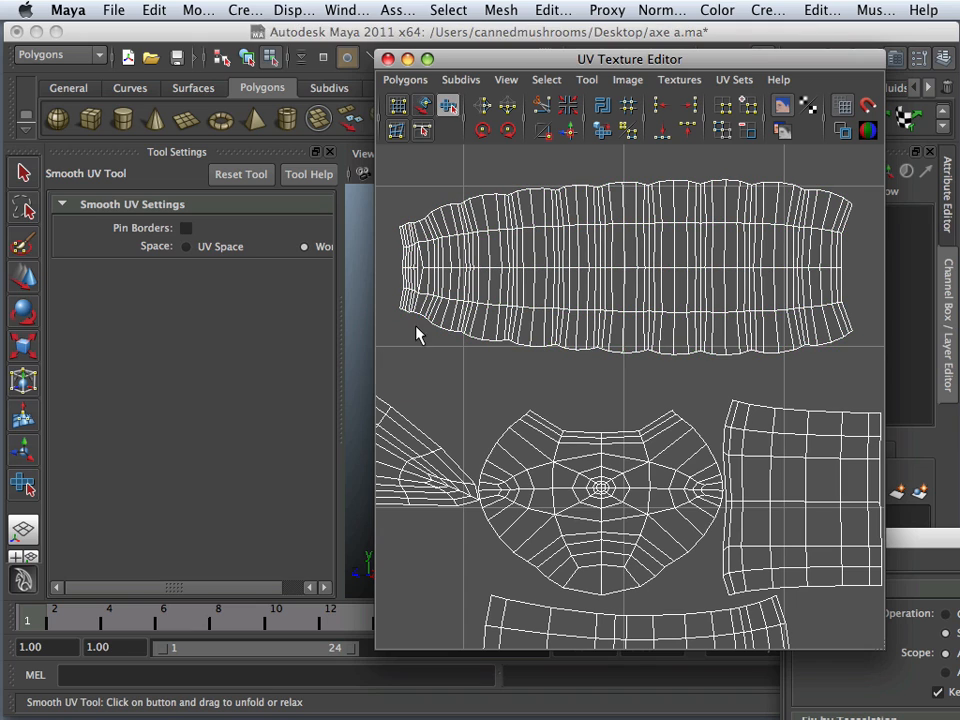
click(418, 317)
click(428, 321)
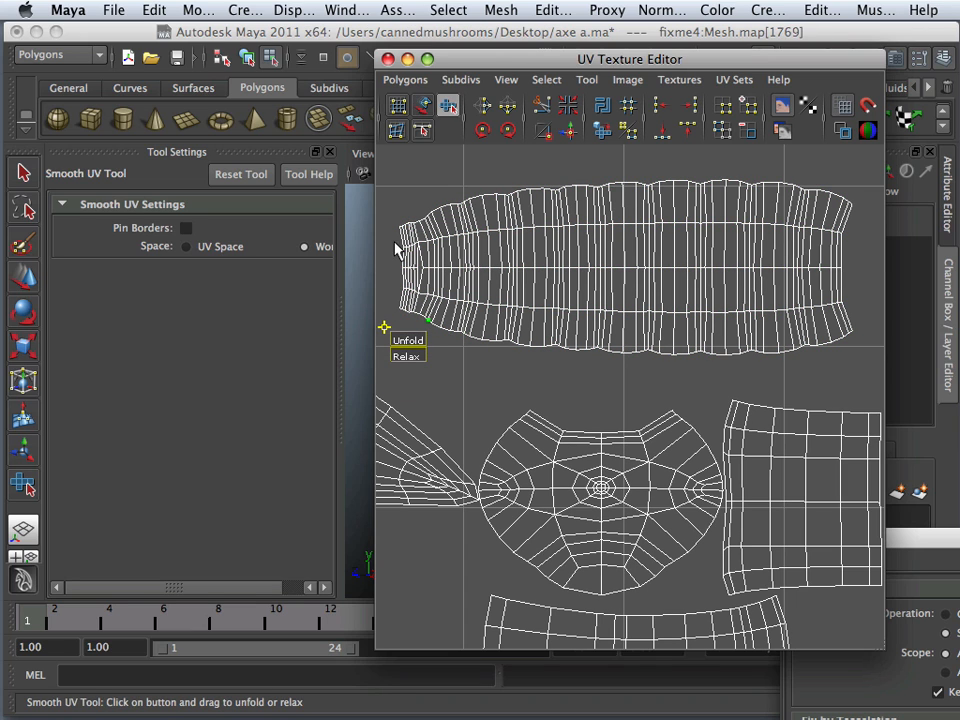
drag(883, 394, 884, 394)
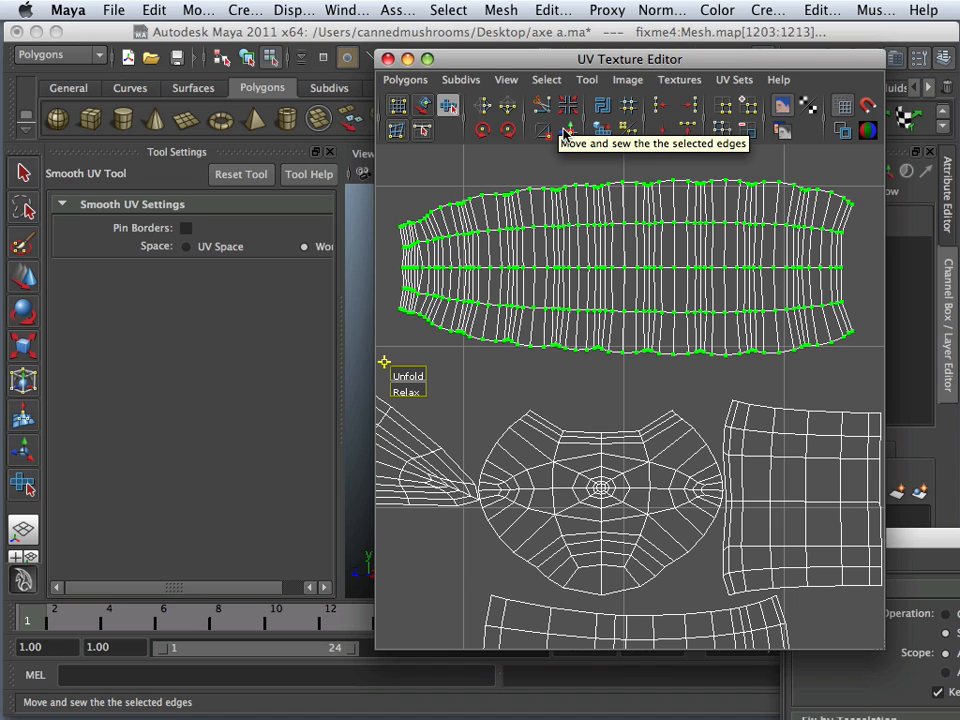
Try relaxing the lower grip shell's UVs with Relax, and undo it
click(406, 80)
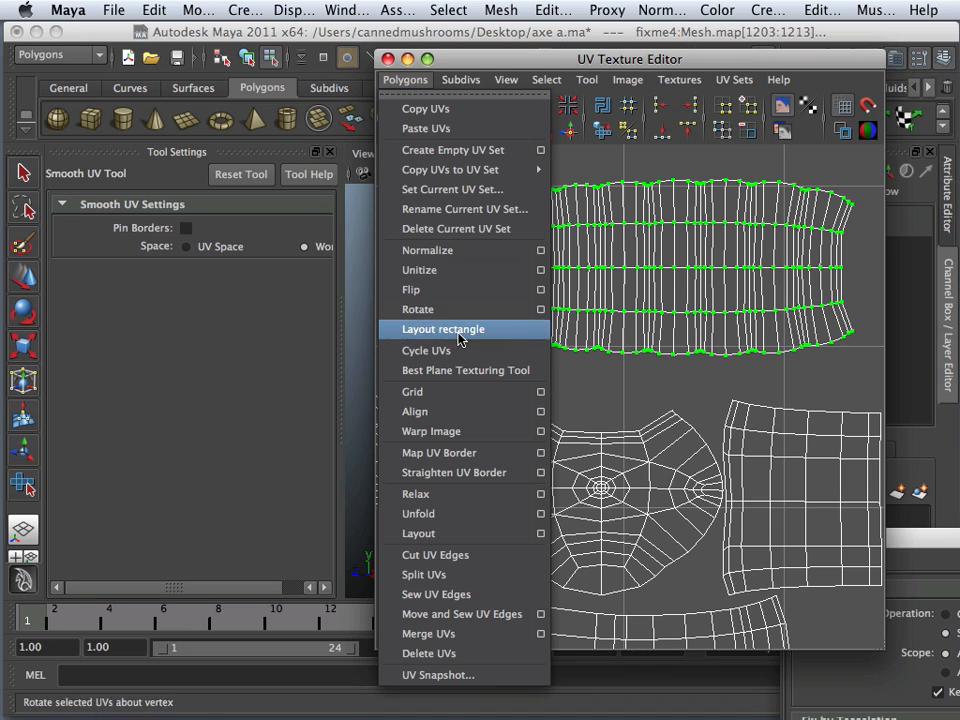
click(490, 494)
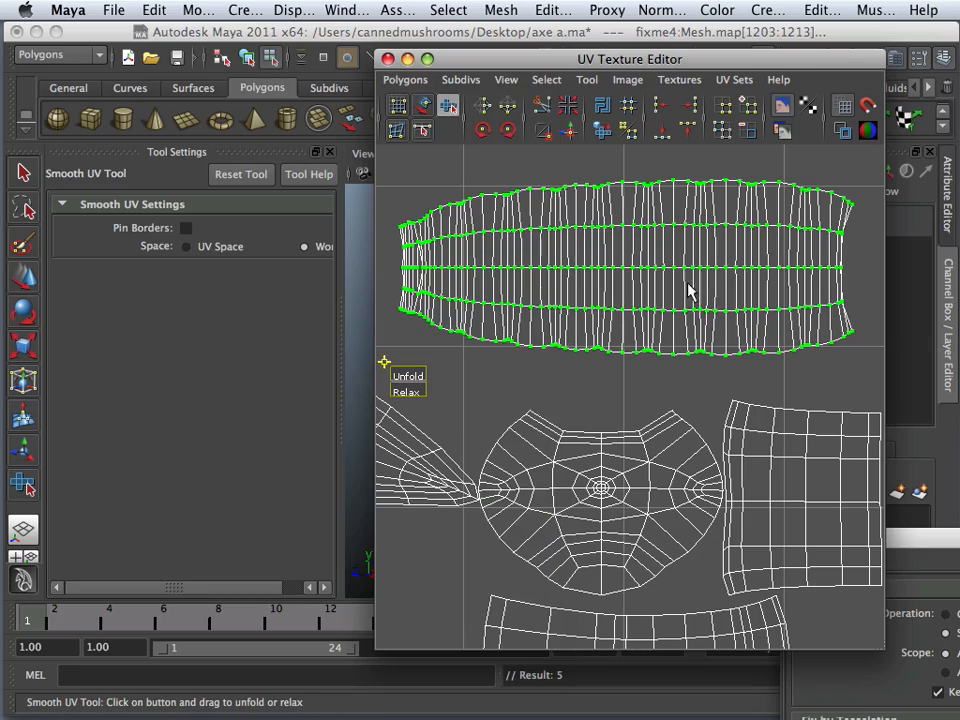
scroll(688, 290, up, 5)
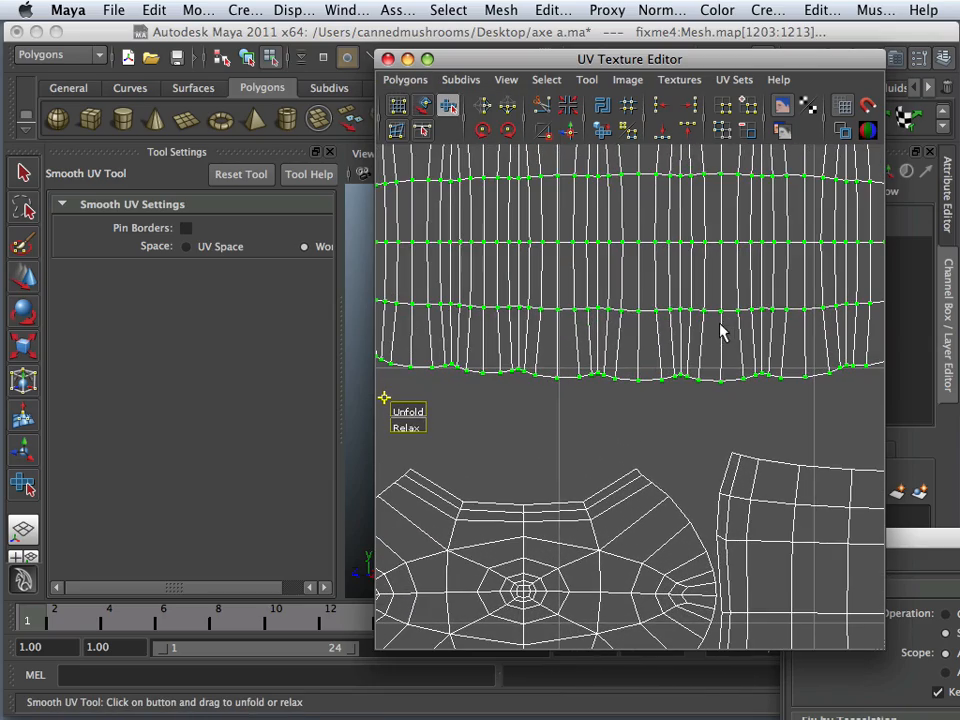
scroll(701, 328, down, 5)
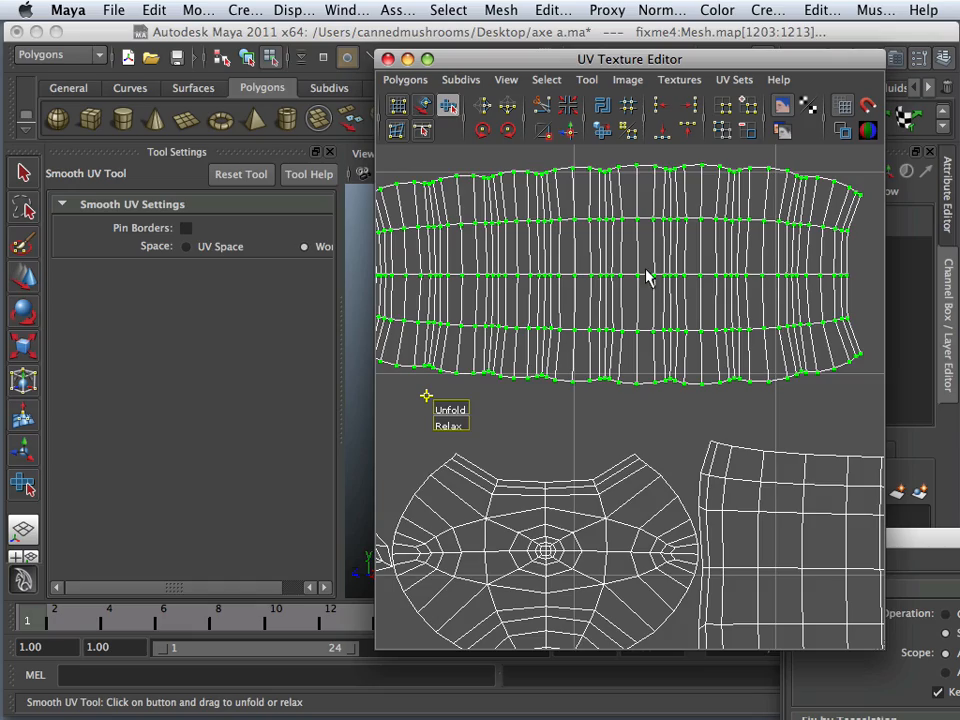
Select the entire upper axe-blade shell with the Move UV Shell Tool
alt+middle_drag(600, 345, 690, 232)
scroll(686, 272, down, 4)
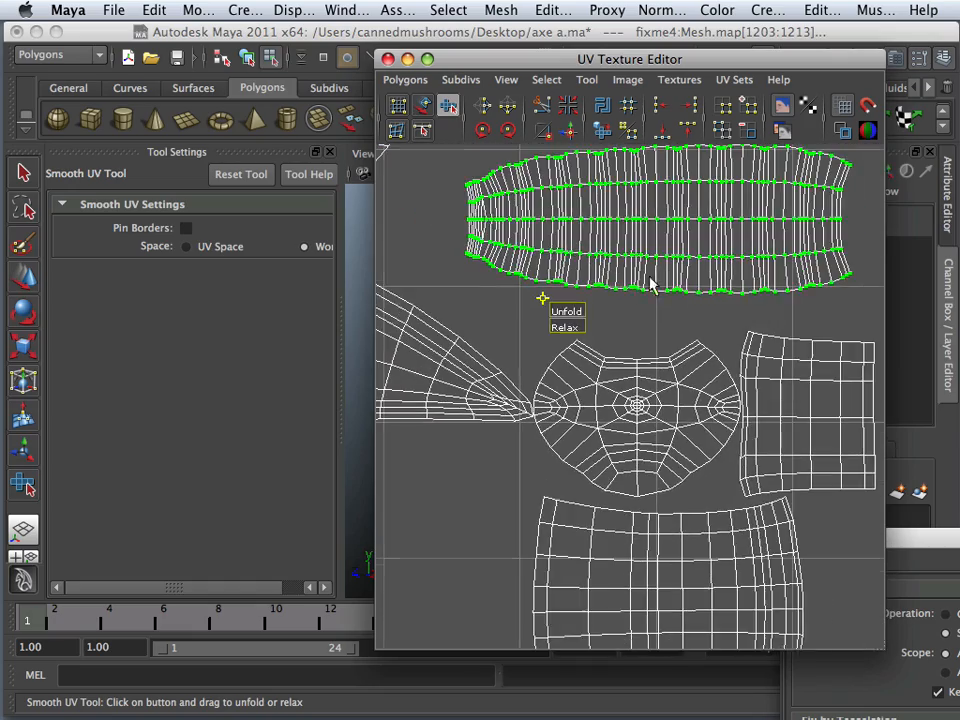
alt+middle_drag(626, 353, 785, 384)
scroll(514, 317, down, 3)
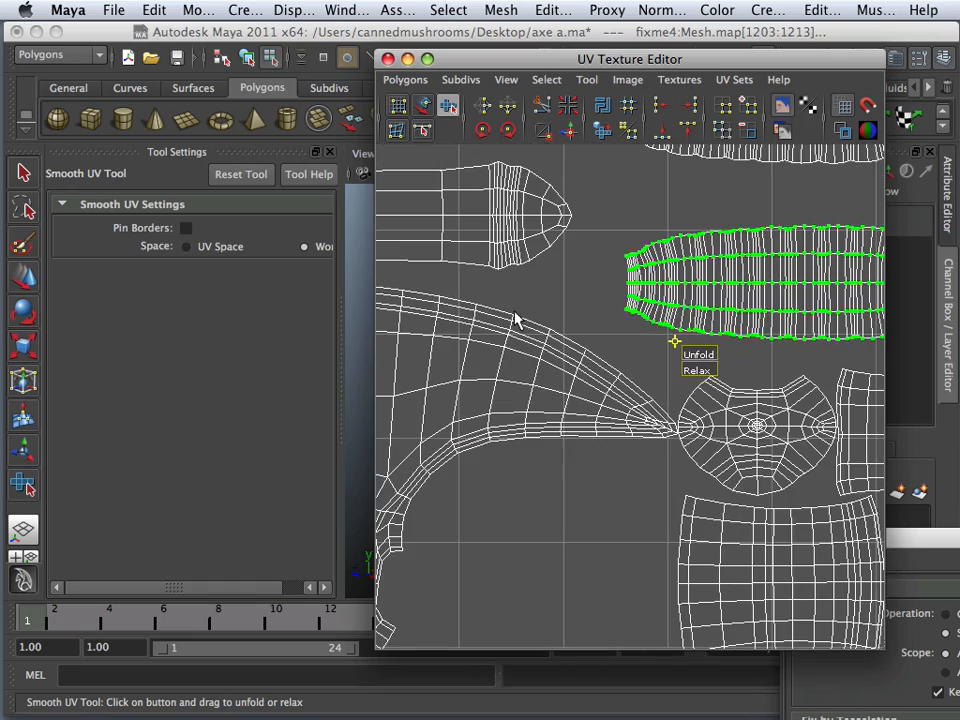
alt+middle_drag(565, 312, 665, 264)
scroll(730, 334, down, 5)
scroll(669, 294, up, 2)
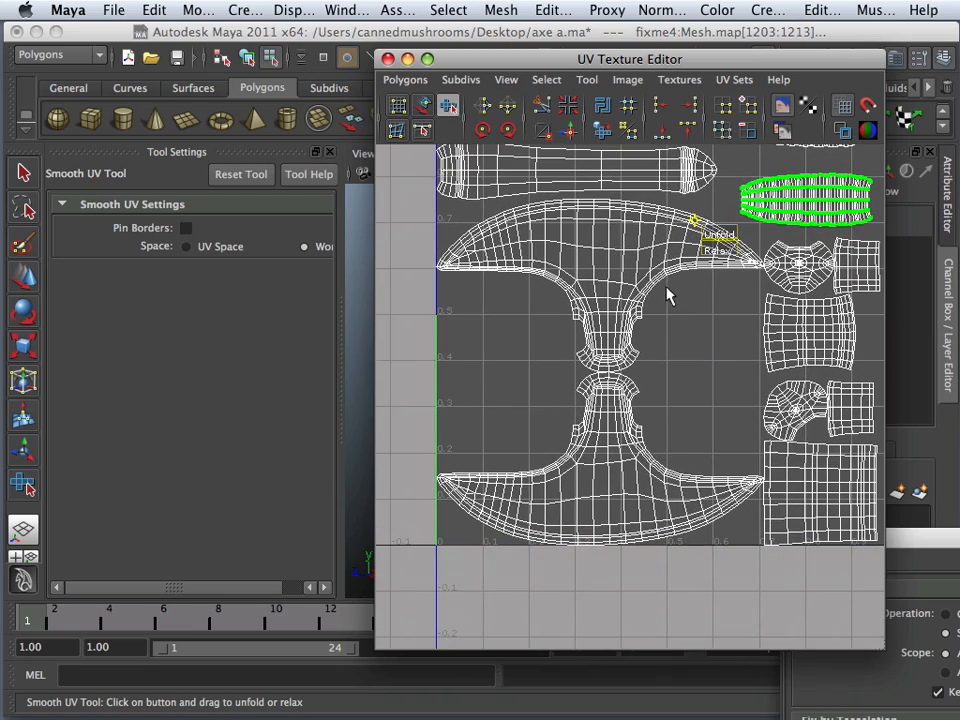
click(423, 105)
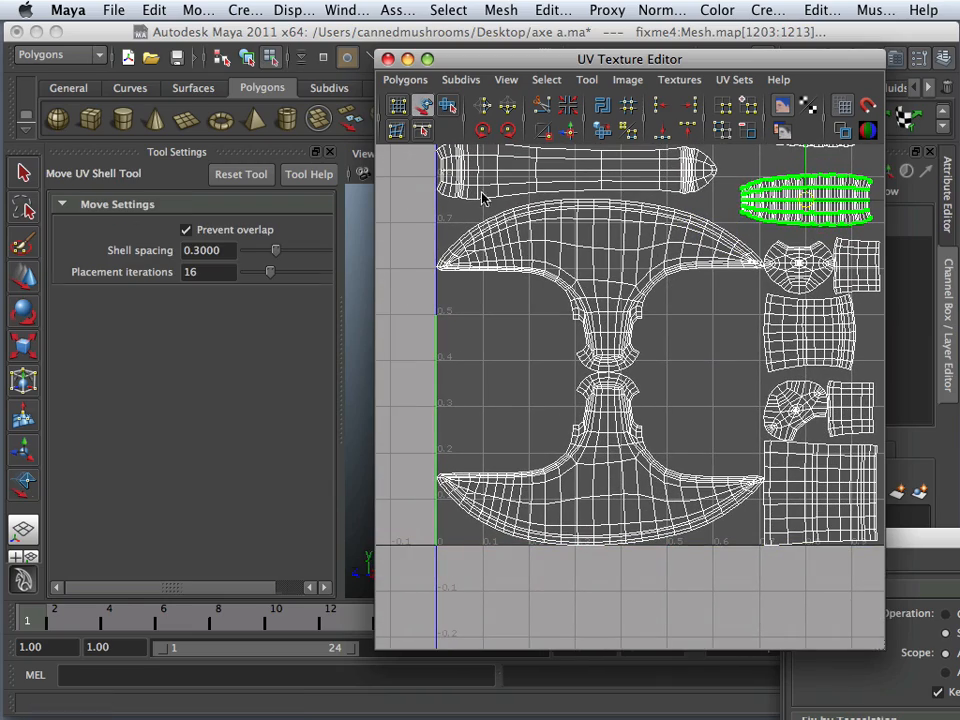
click(594, 285)
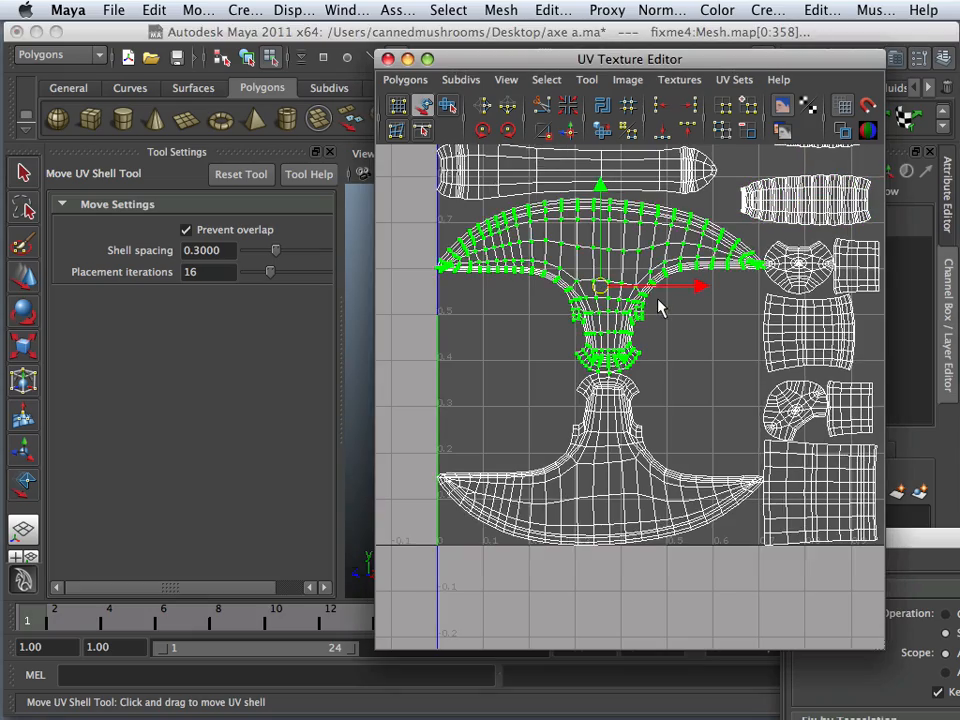
Examine how closely the lower blade shell and the rectangular shell beside it sit against the bottom border of the UV space
scroll(652, 310, down, 2)
drag(560, 59, 525, 136)
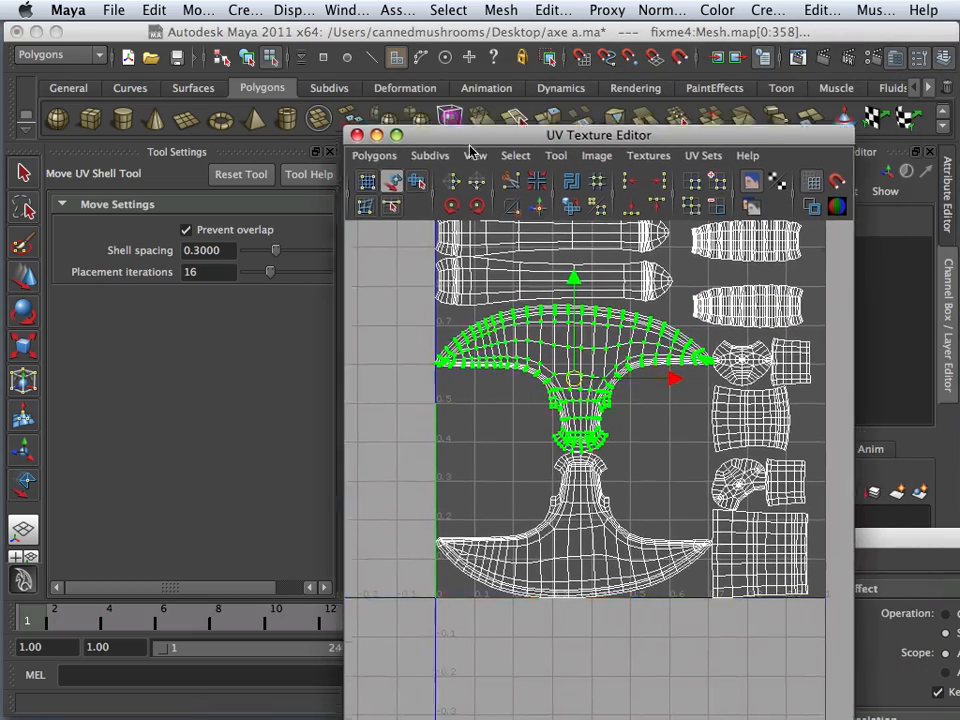
alt+middle_drag(667, 485, 637, 353)
scroll(641, 357, up, 7)
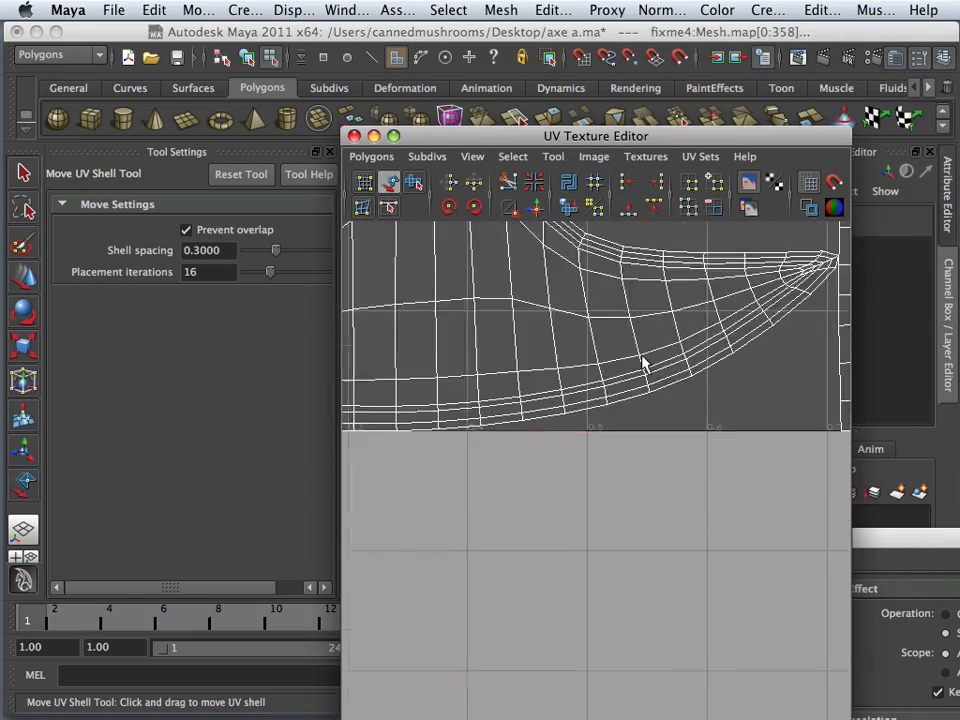
alt+middle_drag(700, 372, 380, 400)
scroll(471, 440, up, 5)
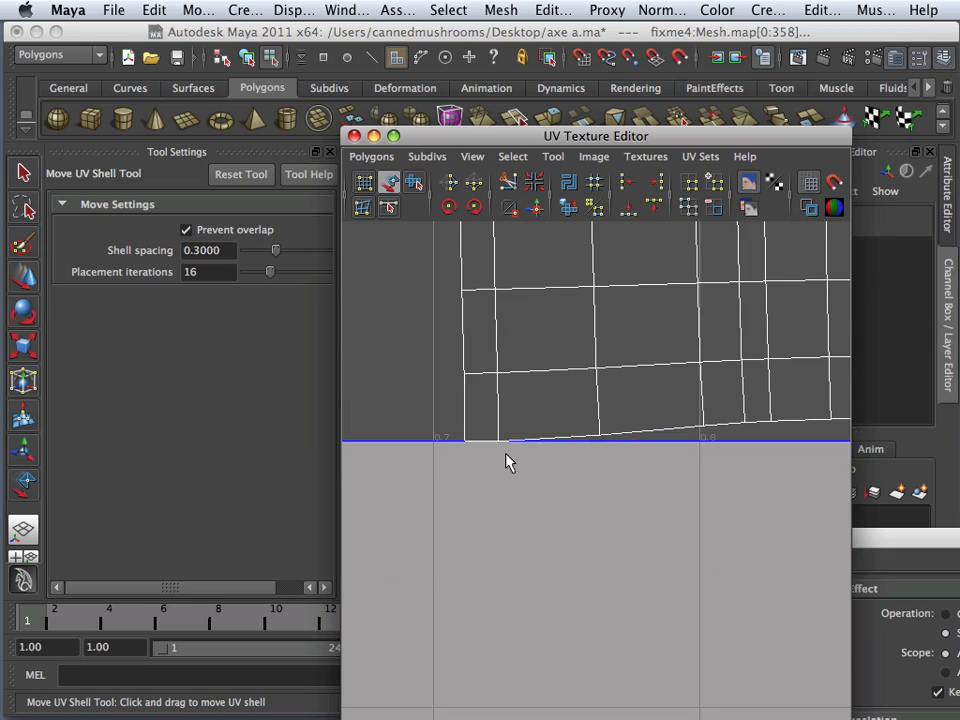
scroll(515, 438, down, 12)
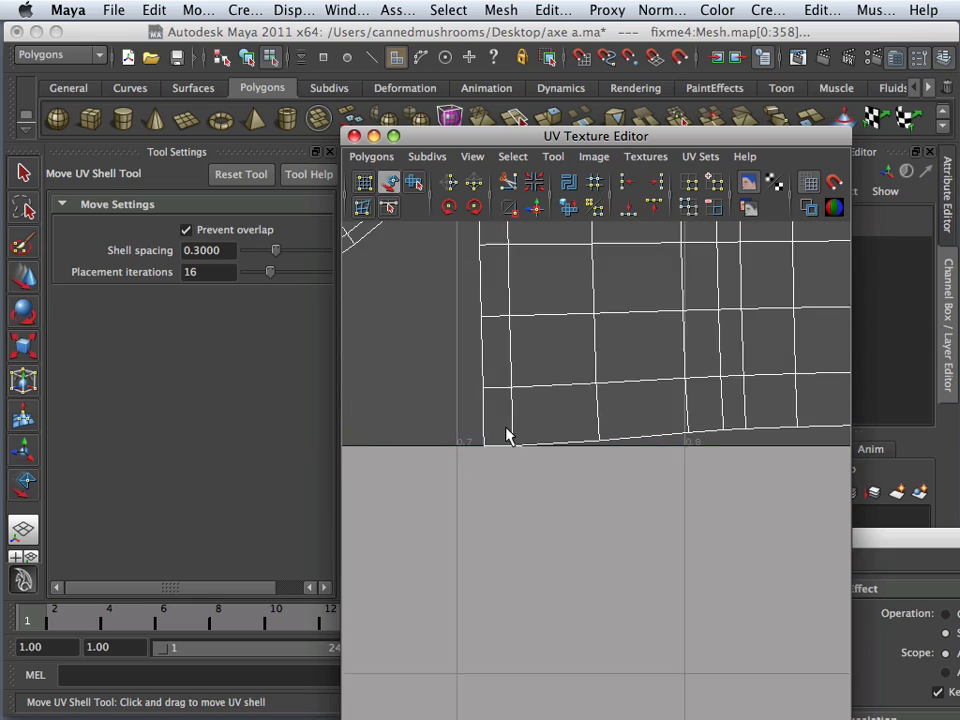
alt+middle_drag(564, 525, 562, 555)
scroll(562, 552, down, 1)
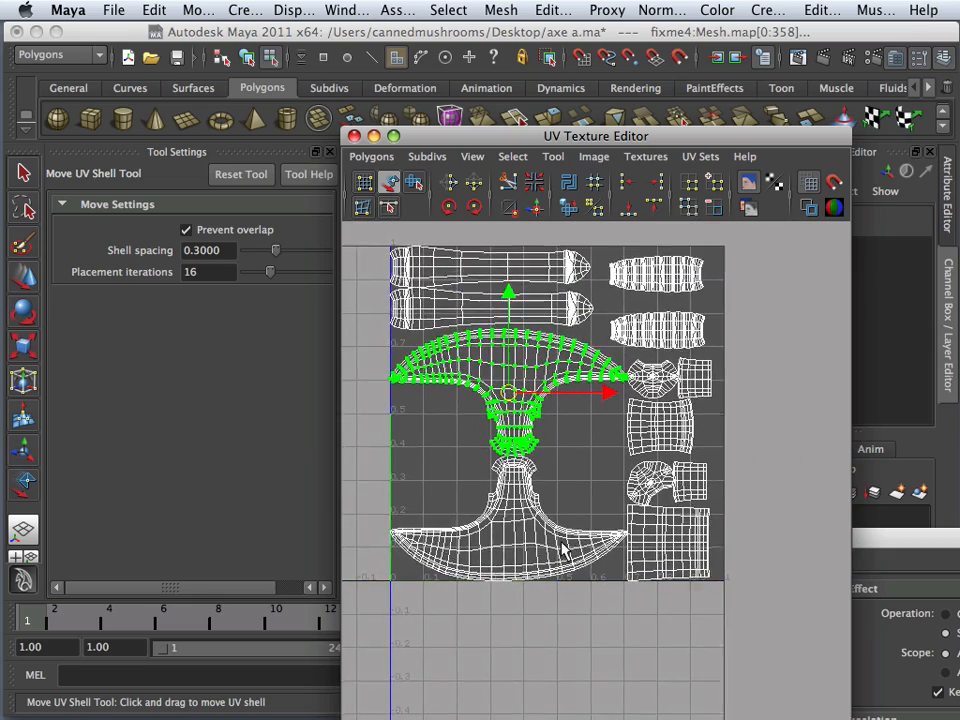
Select all UVs of the layout and scale them down slightly about their centre to leave a margin at the UV space border
drag(743, 656, 740, 652)
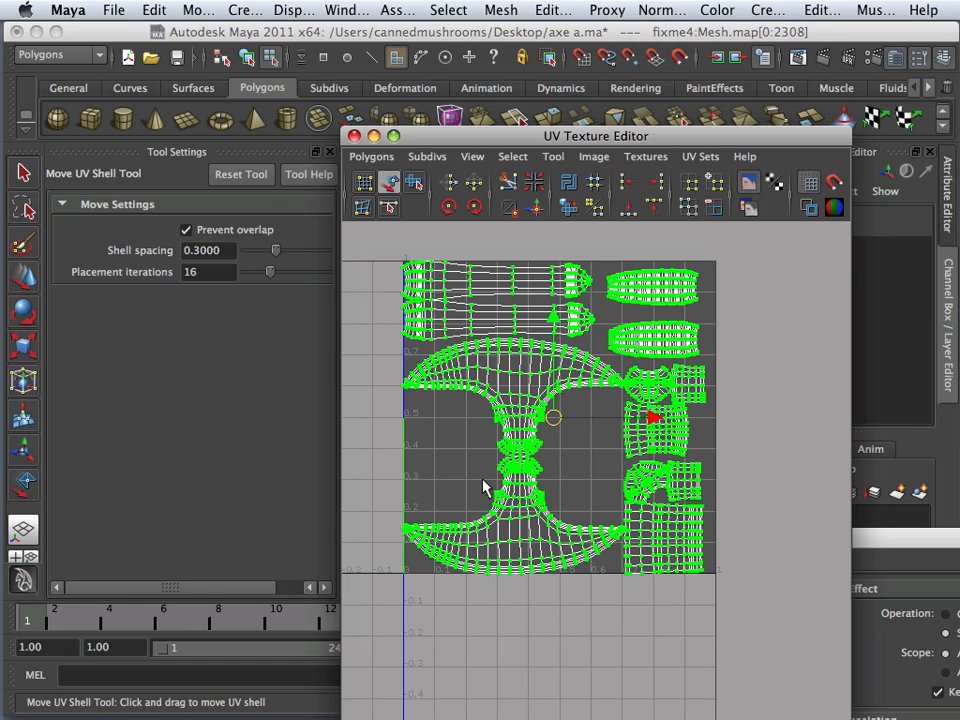
click(25, 352)
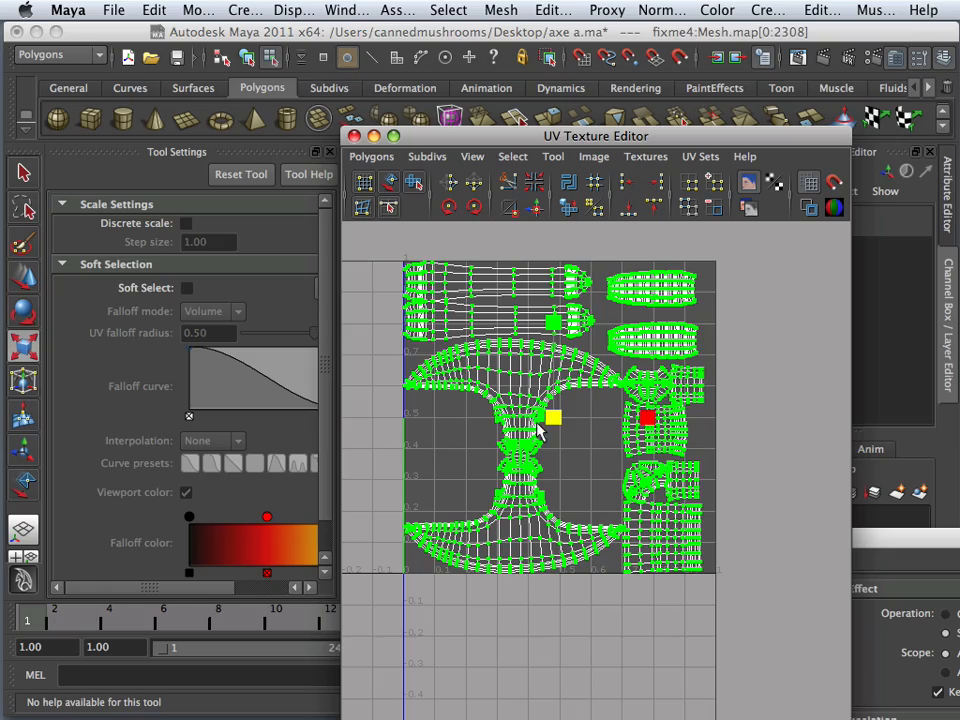
click(434, 436)
scroll(418, 437, up, 10)
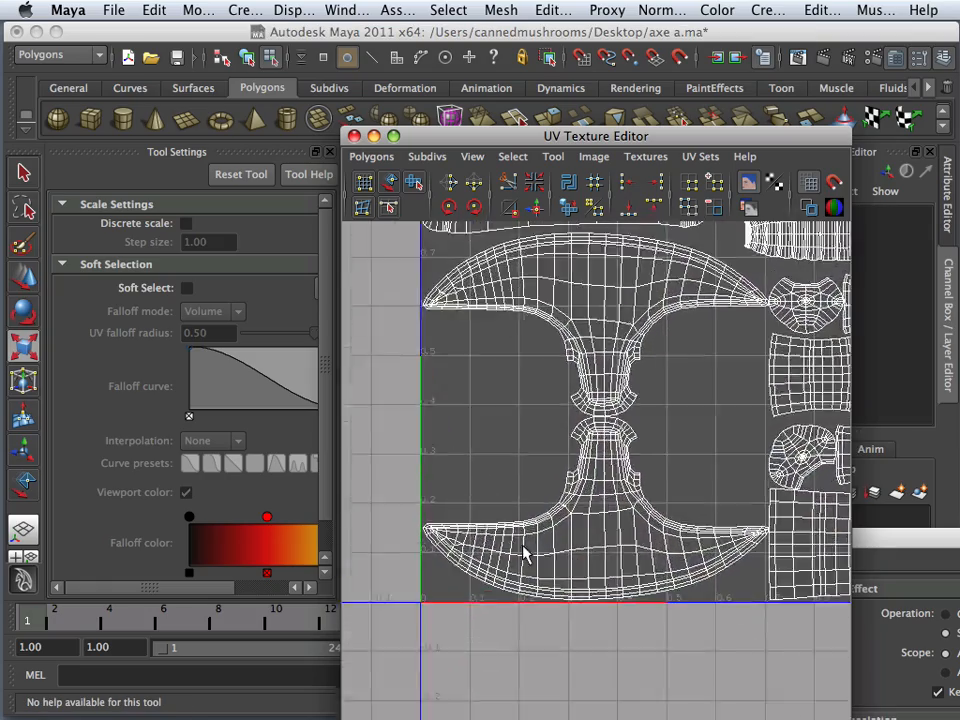
scroll(484, 402, up, 4)
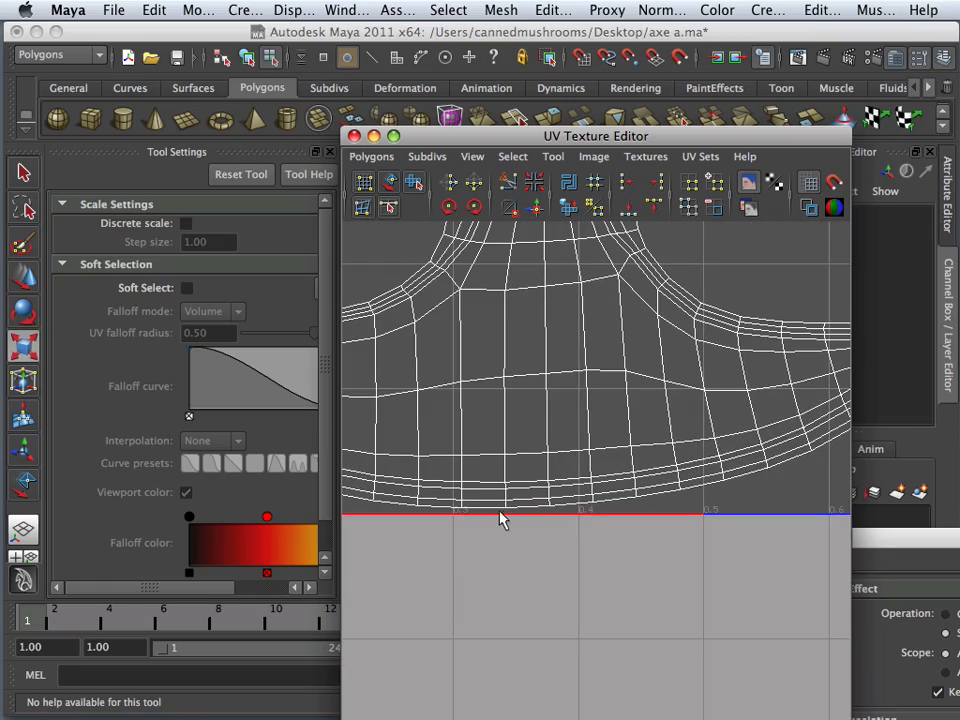
scroll(503, 514, down, 15)
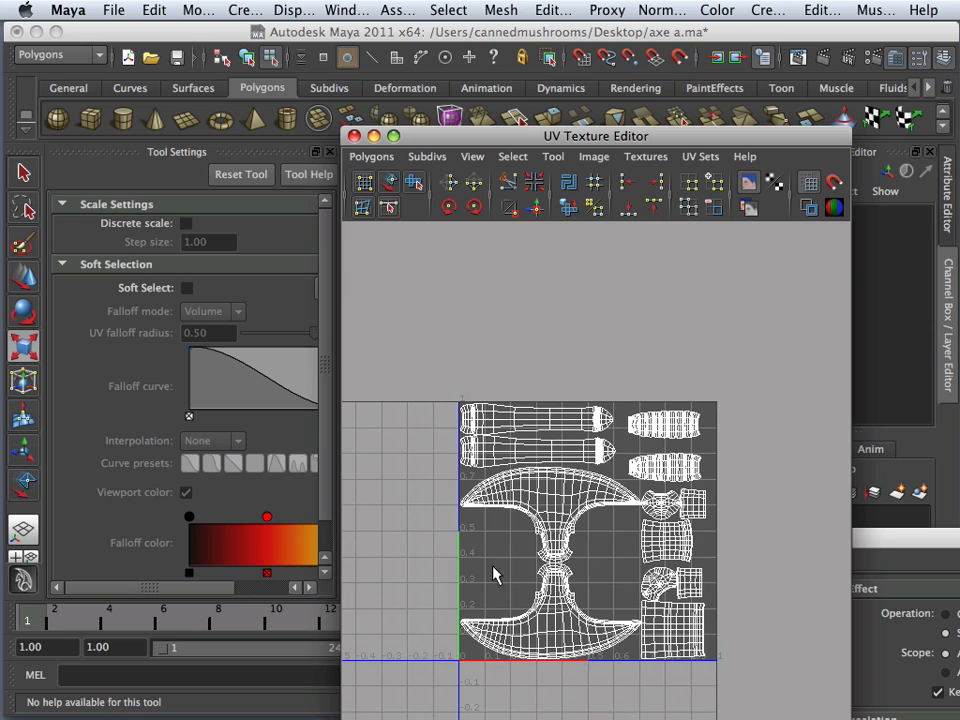
Reselect the UVs of every shell in the layout
click(482, 512)
alt+middle_drag(473, 568, 476, 478)
scroll(474, 470, down, 1)
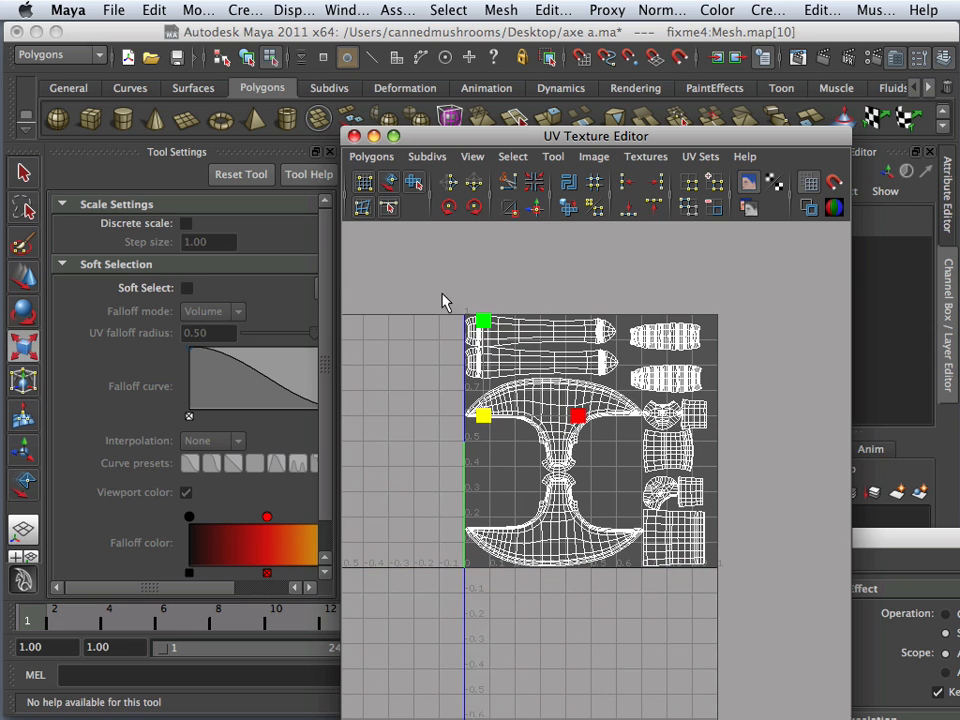
drag(909, 701, 908, 699)
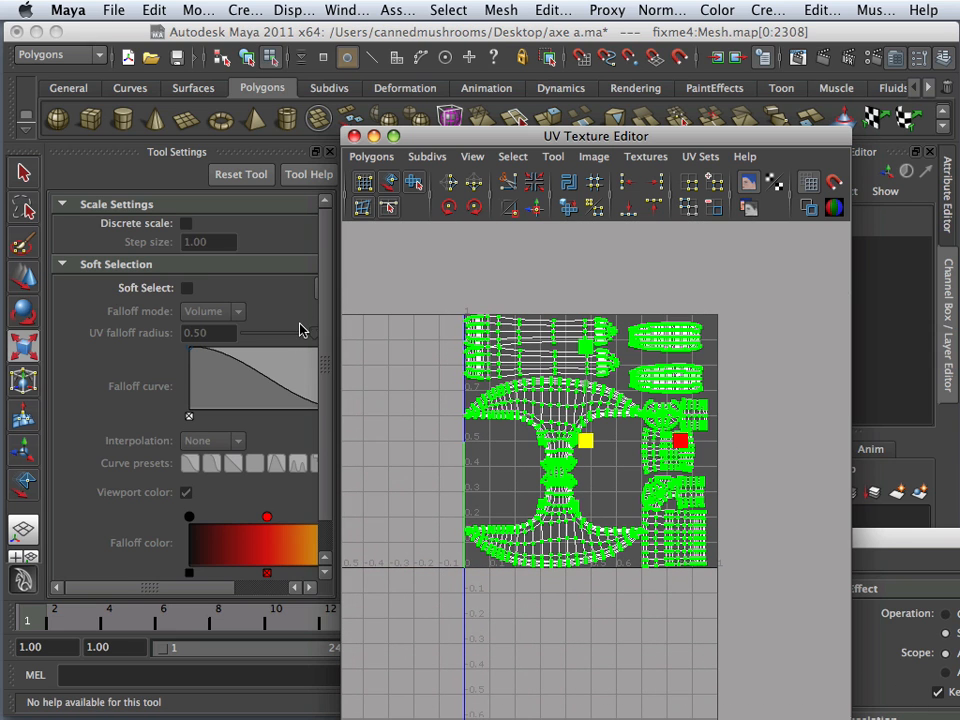
Close the tool settings, clear the UV Texture Editor off the perspective view and inspect the selected axe's handle and blade
drag(450, 139, 652, 595)
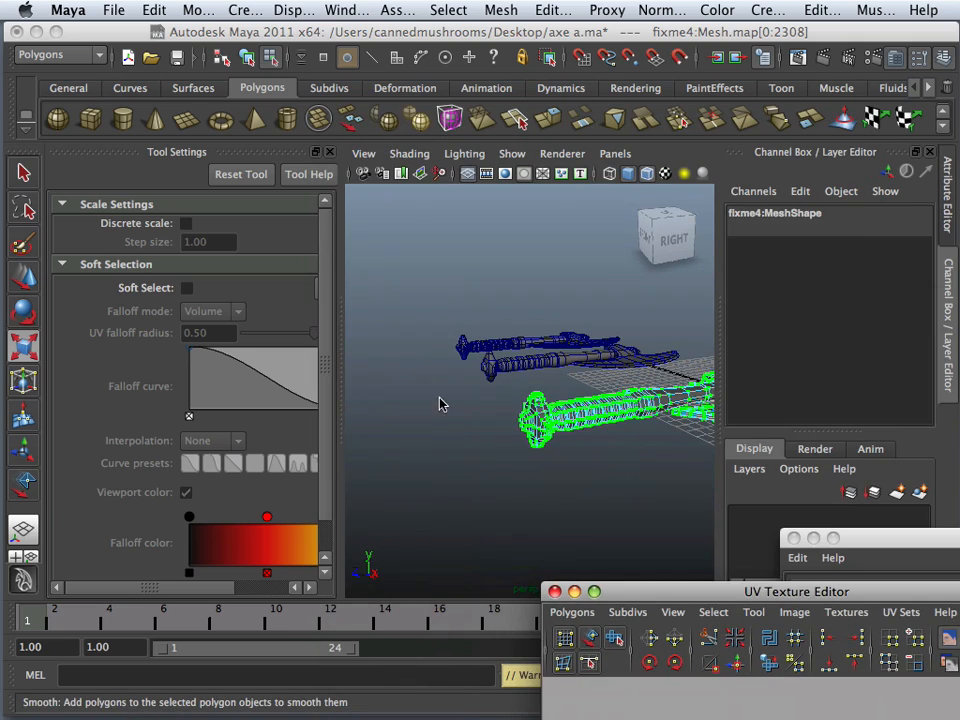
click(328, 152)
drag(607, 583, 455, 193)
drag(530, 191, 794, 422)
alt+drag(434, 379, 145, 476)
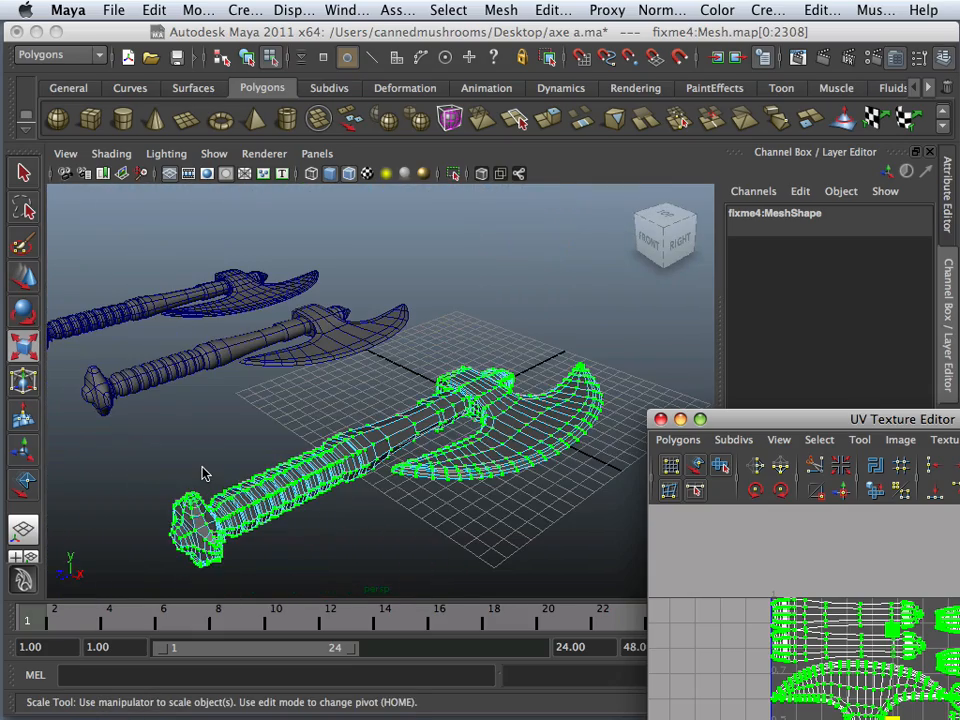
alt+drag(203, 473, 206, 474)
alt+drag(284, 480, 369, 525)
Bring the UV Texture Editor back beside the axe and select a single UV on the upper handle shell
drag(818, 425, 570, 115)
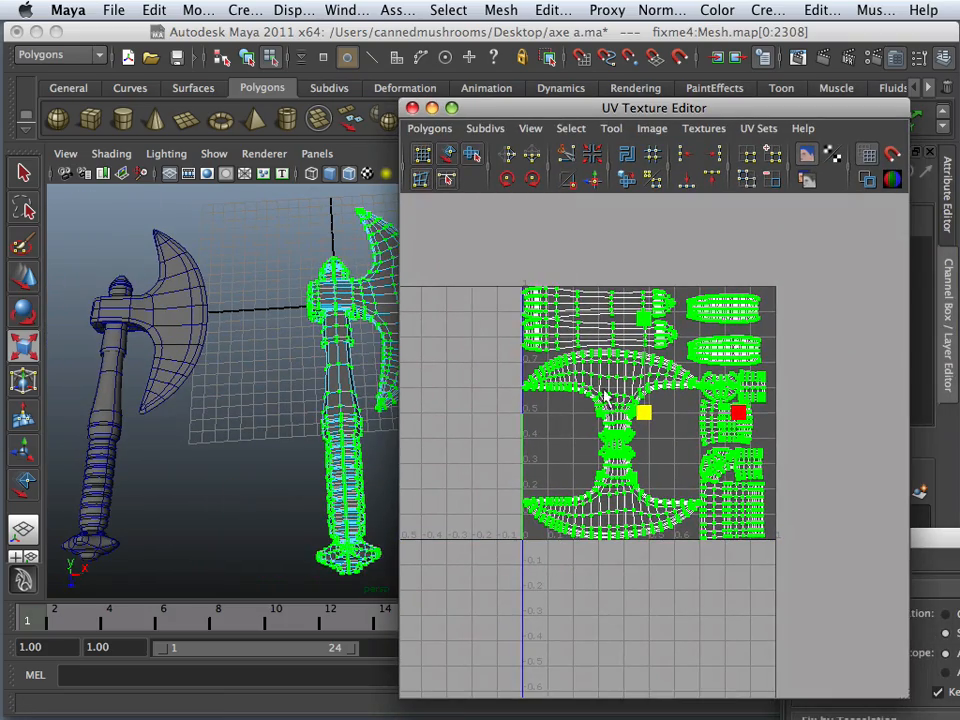
click(560, 310)
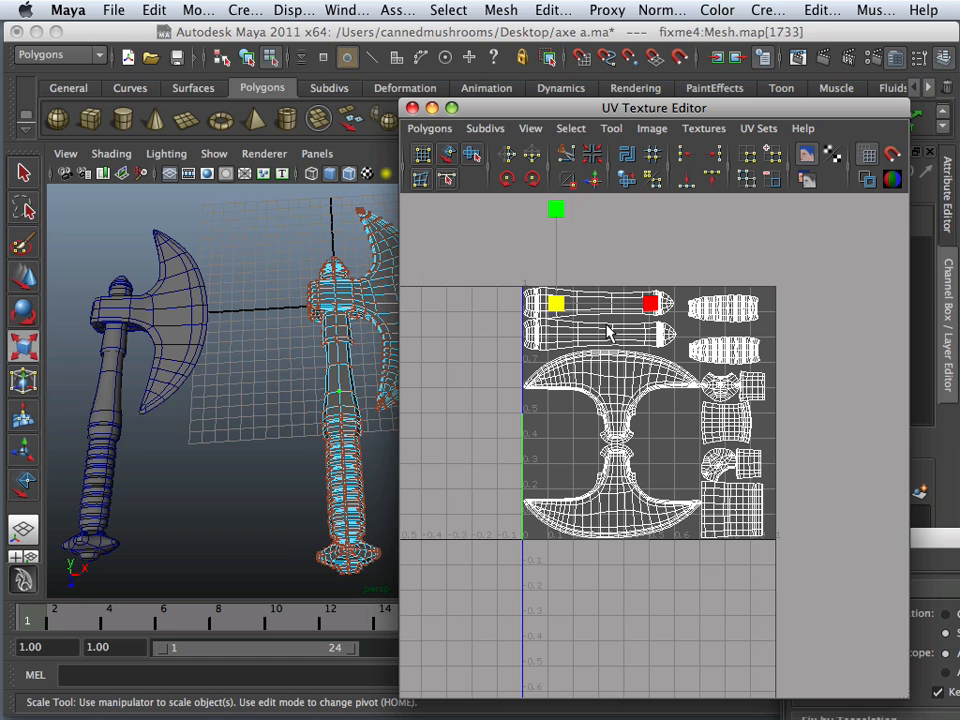
Select the upper blade shell with the Move UV Shell tool, then try flipping it in the V direction and rotating it clockwise
click(727, 315)
click(447, 155)
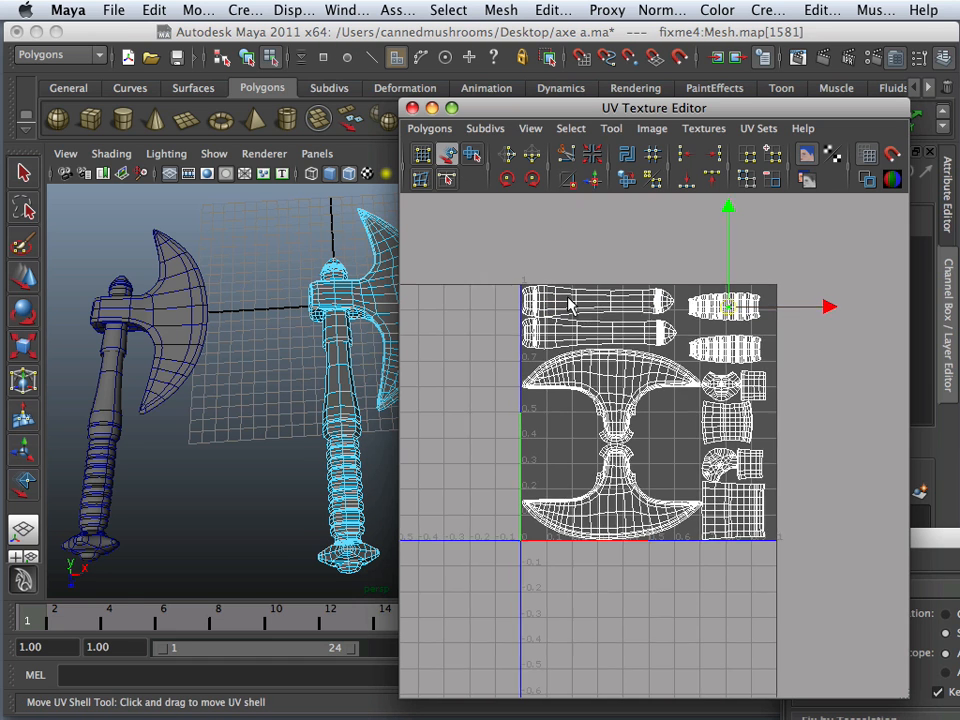
scroll(588, 370, up, 3)
click(588, 369)
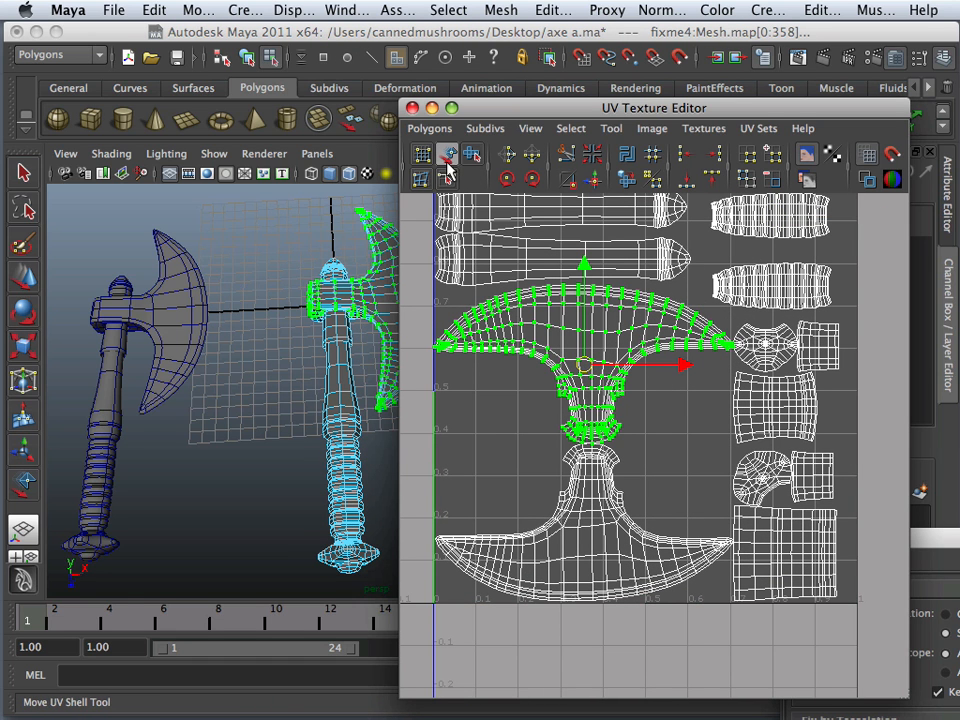
click(535, 163)
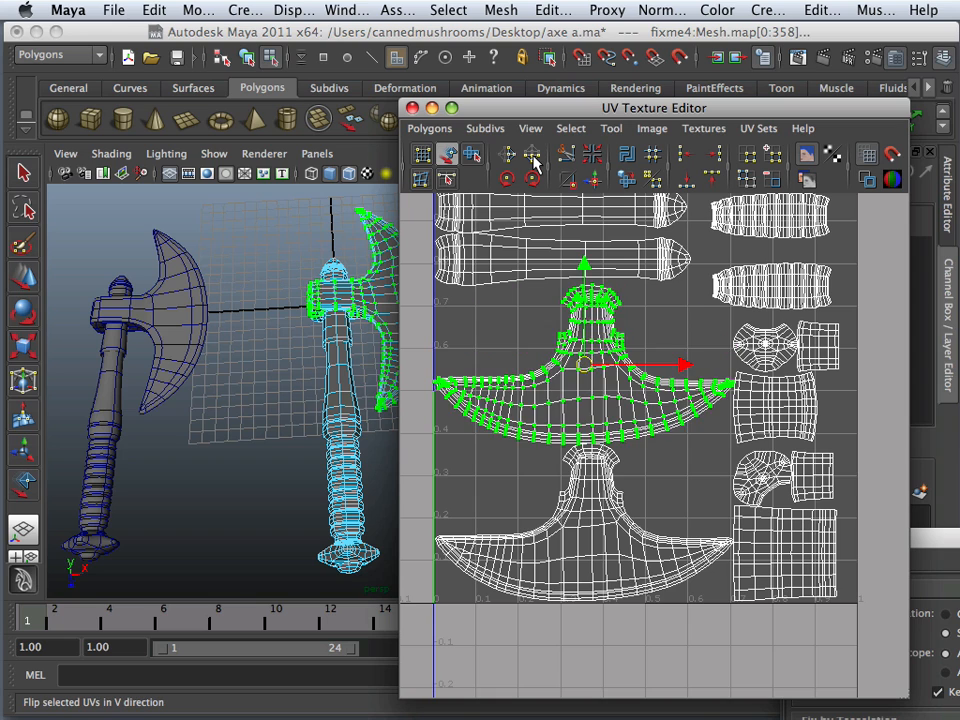
click(535, 163)
click(535, 163)
click(535, 163)
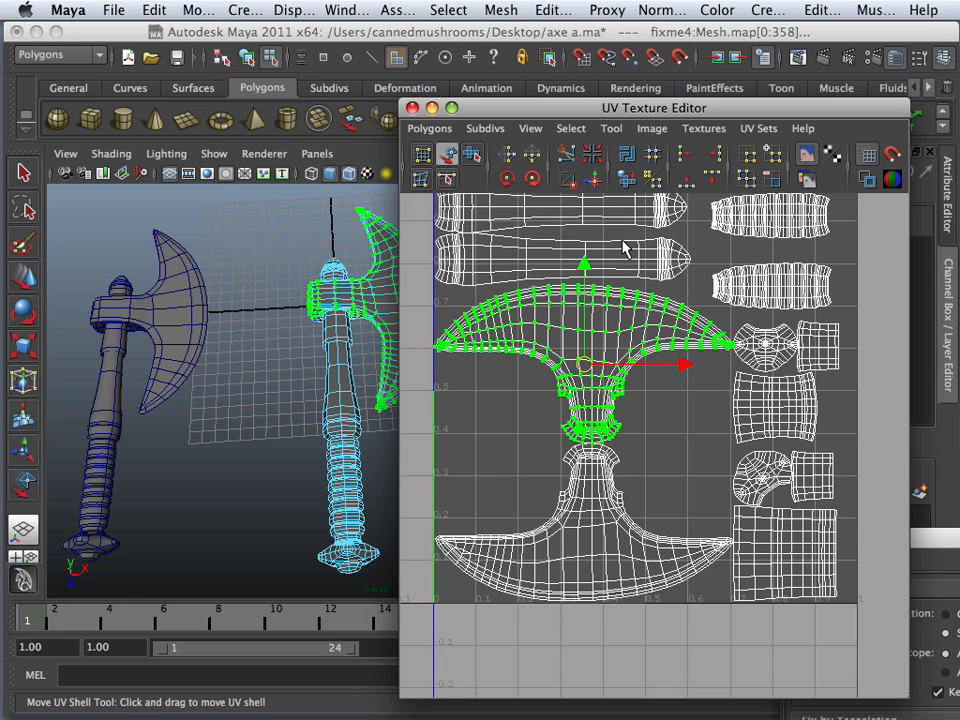
click(532, 180)
click(532, 180)
Try the UV Smudge Tool on the inner curved edge of the upper blade shell
click(419, 184)
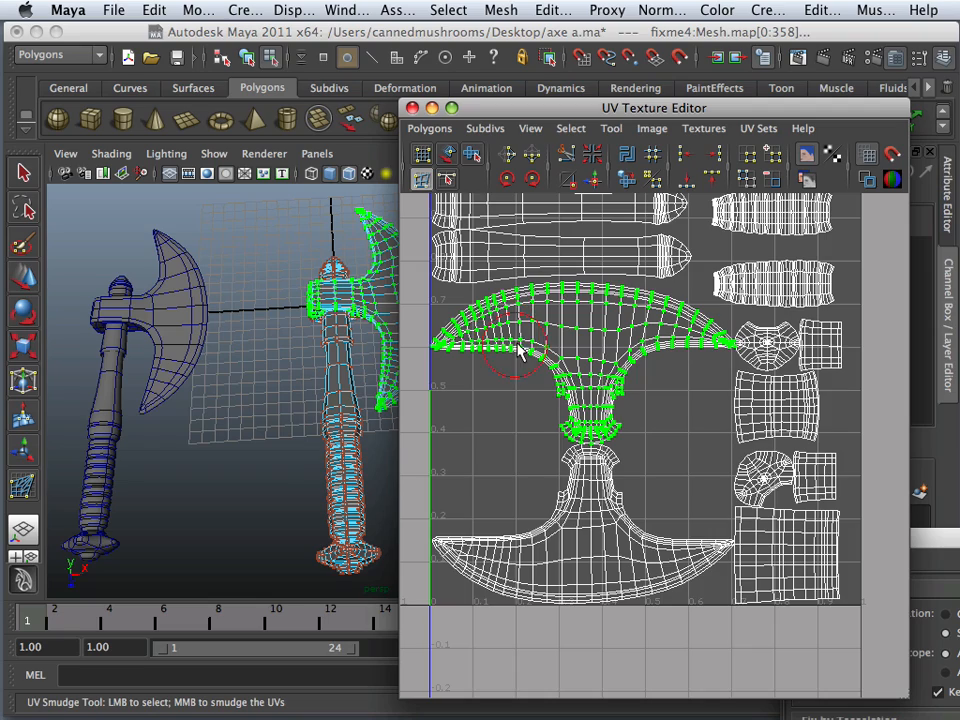
scroll(516, 351, up, 4)
alt+middle_drag(510, 355, 692, 392)
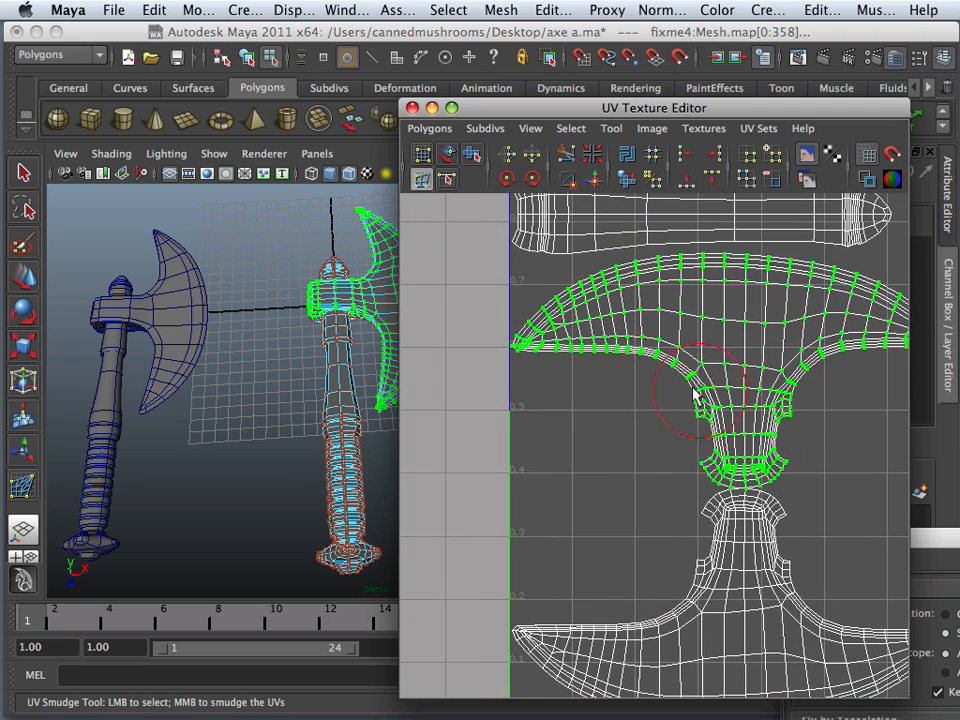
mouse_move(640, 369)
middle_down()
mouse_move(643, 349)
mouse_move(662, 392)
mouse_move(636, 379)
mouse_move(655, 385)
mouse_move(660, 367)
mouse_move(647, 378)
middle_up()
scroll(731, 395, down, 6)
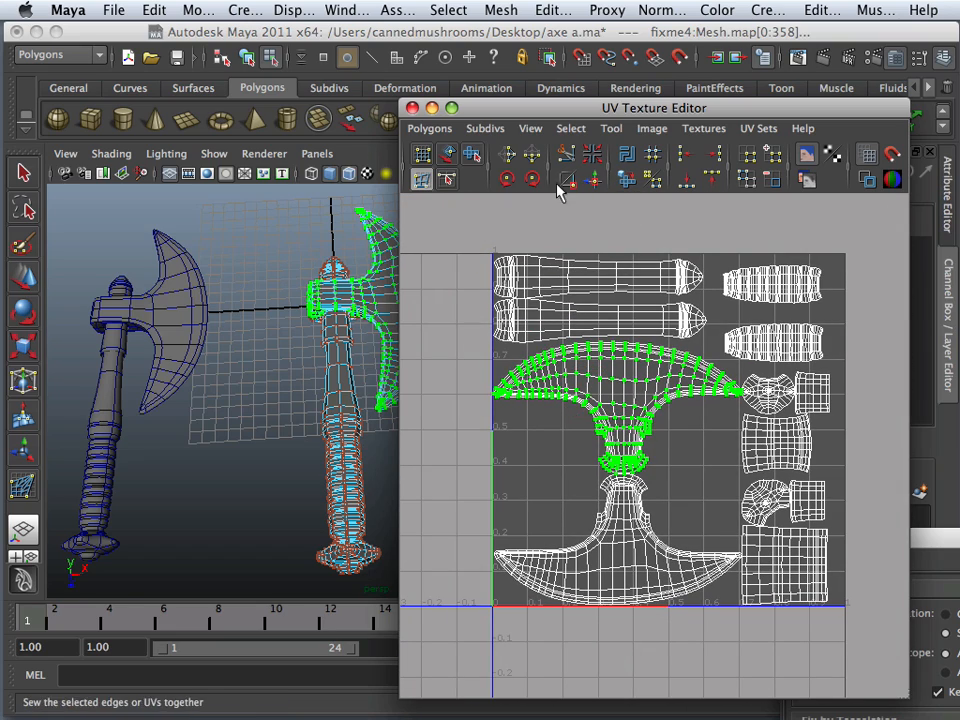
Select all UVs of the layout with the Move tool and bring up the Layout UVs options in full view
click(18, 272)
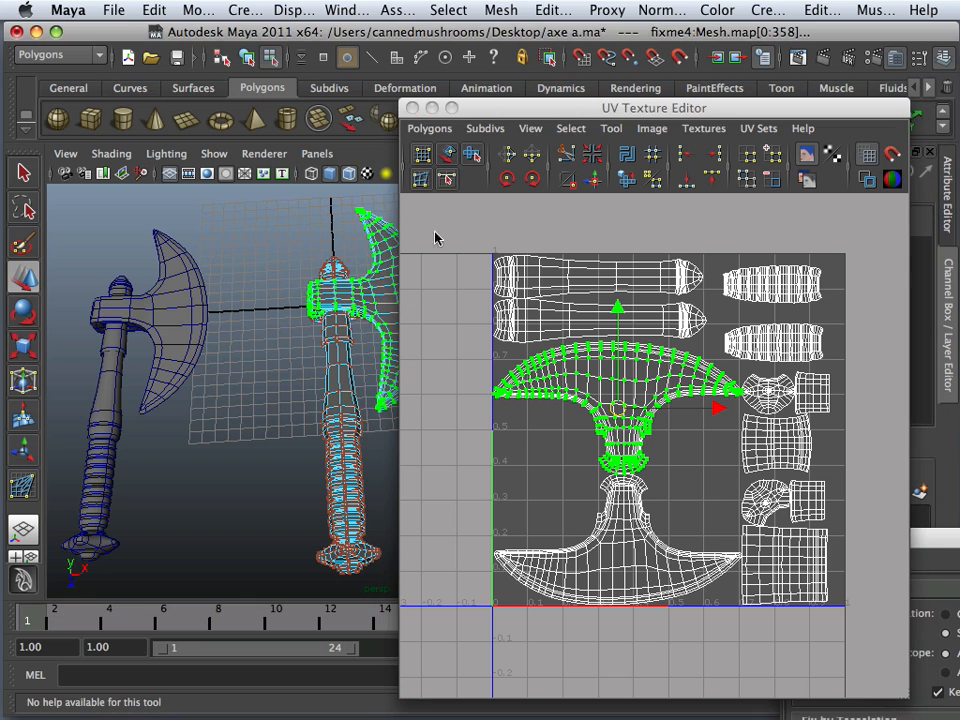
drag(436, 232, 916, 686)
click(448, 130)
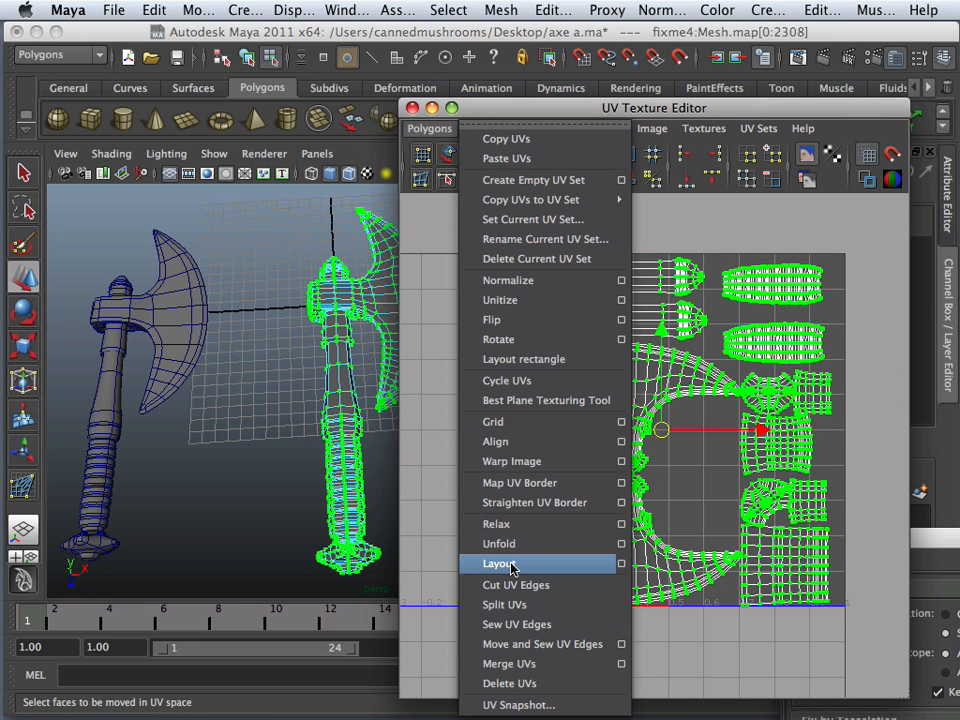
click(621, 564)
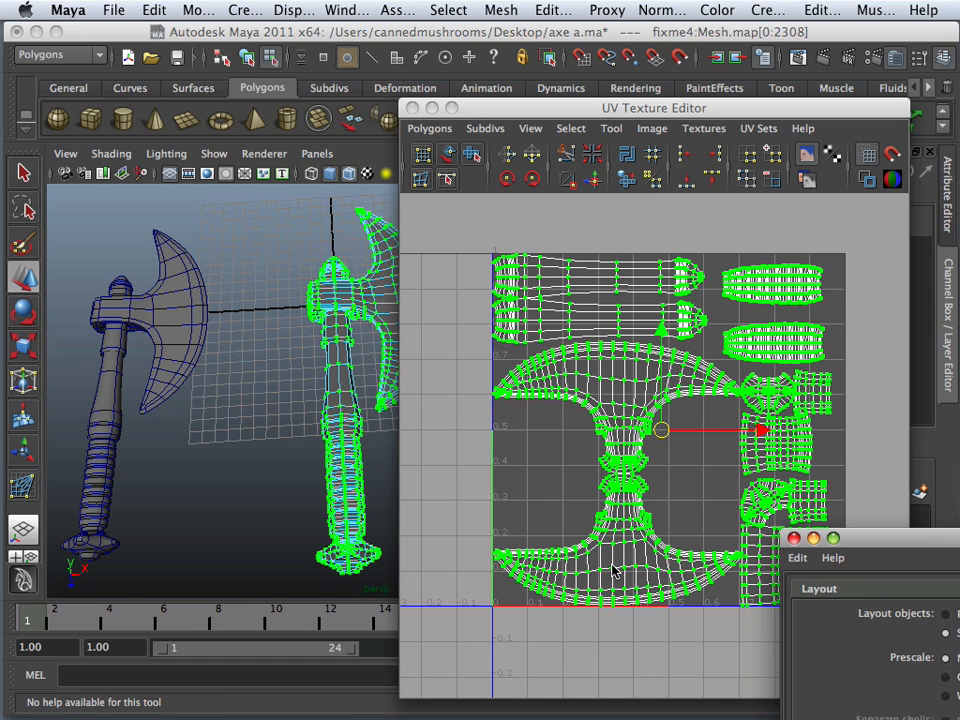
drag(850, 543, 100, 115)
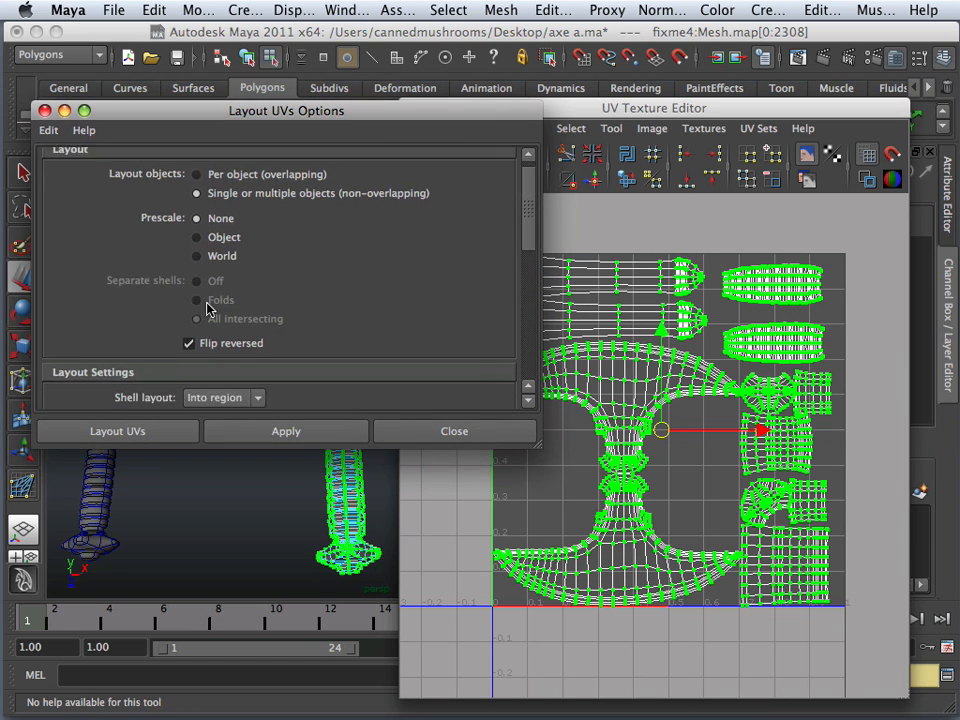
Set the shell spacing preset to 2048 Map and apply the automatic layout to the selected UVs
scroll(208, 310, down, 3)
scroll(210, 310, down, 6)
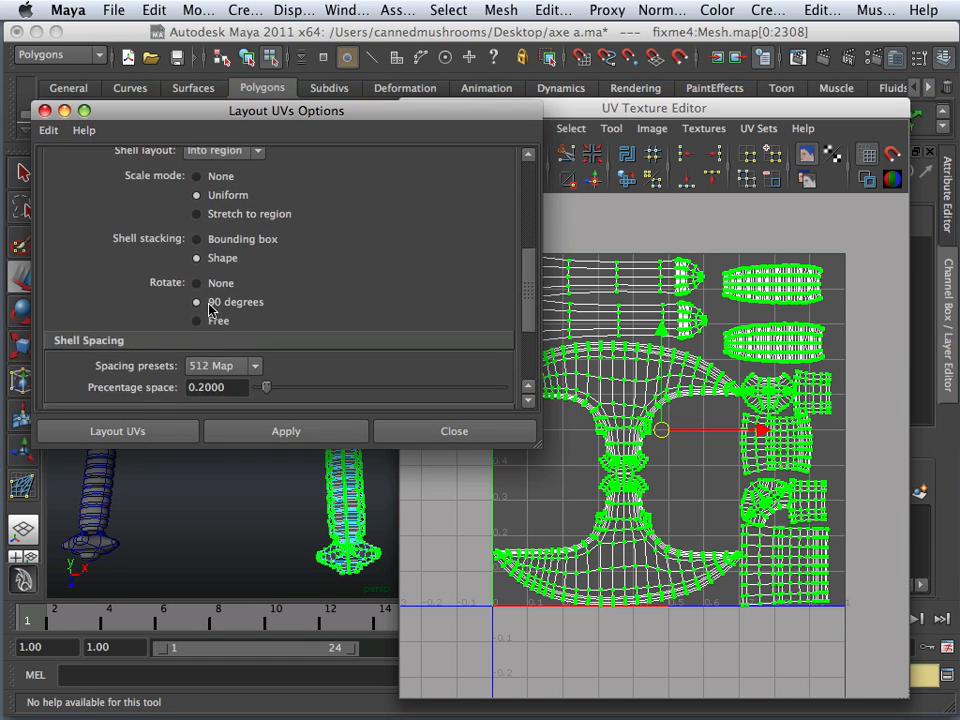
scroll(220, 312, down, 1)
click(252, 311)
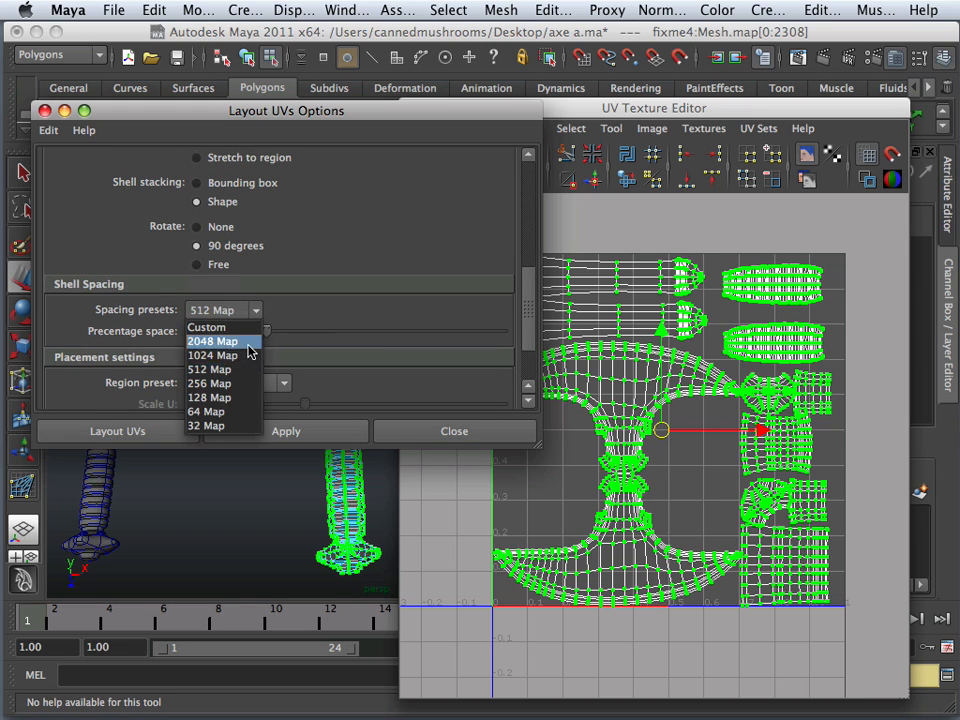
click(240, 341)
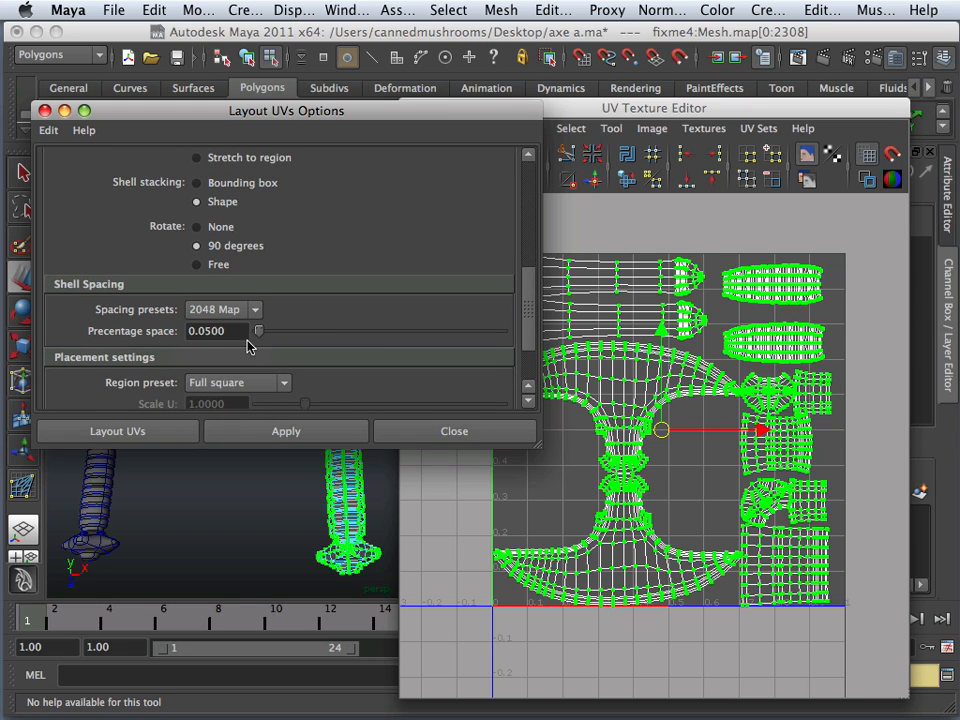
click(326, 430)
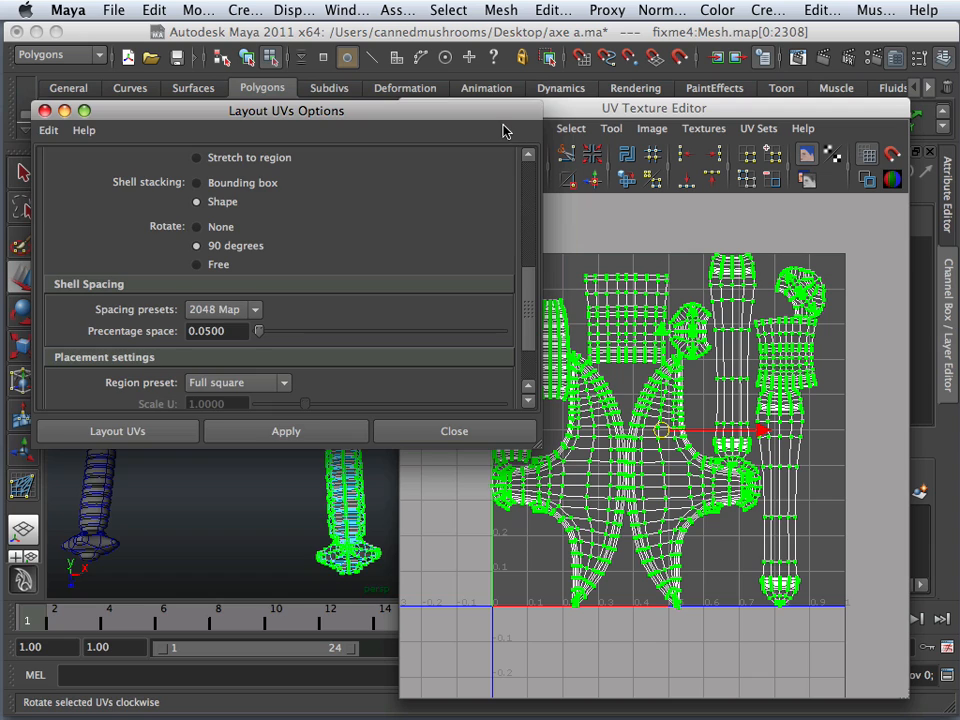
Undo the automatic layout, deselect the UVs and move the Layout UVs options out of the way
drag(496, 112, 277, 304)
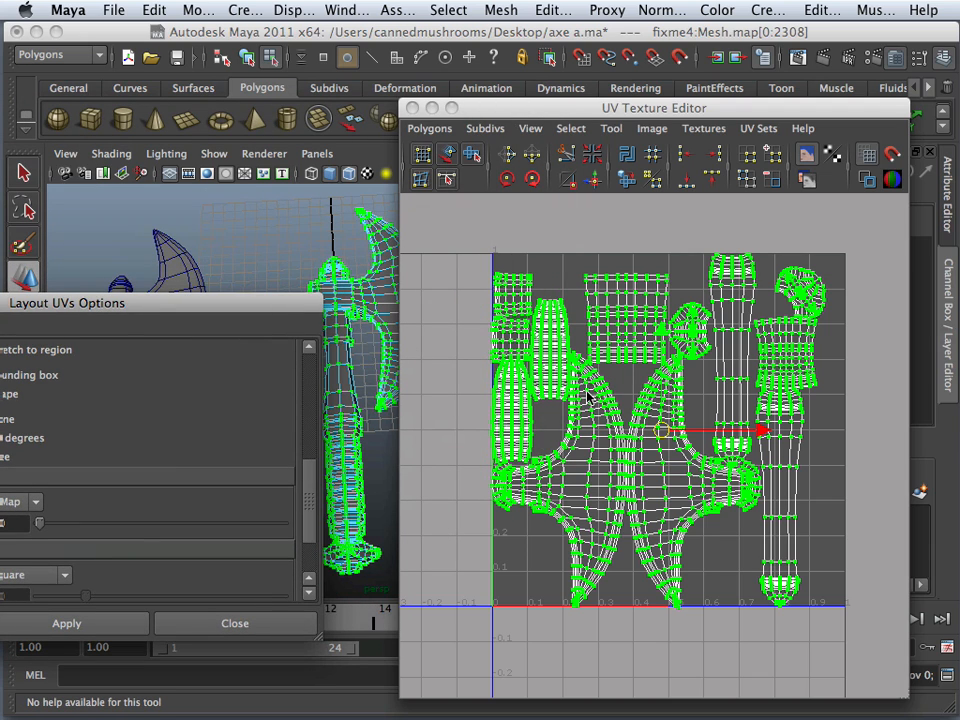
key(z)
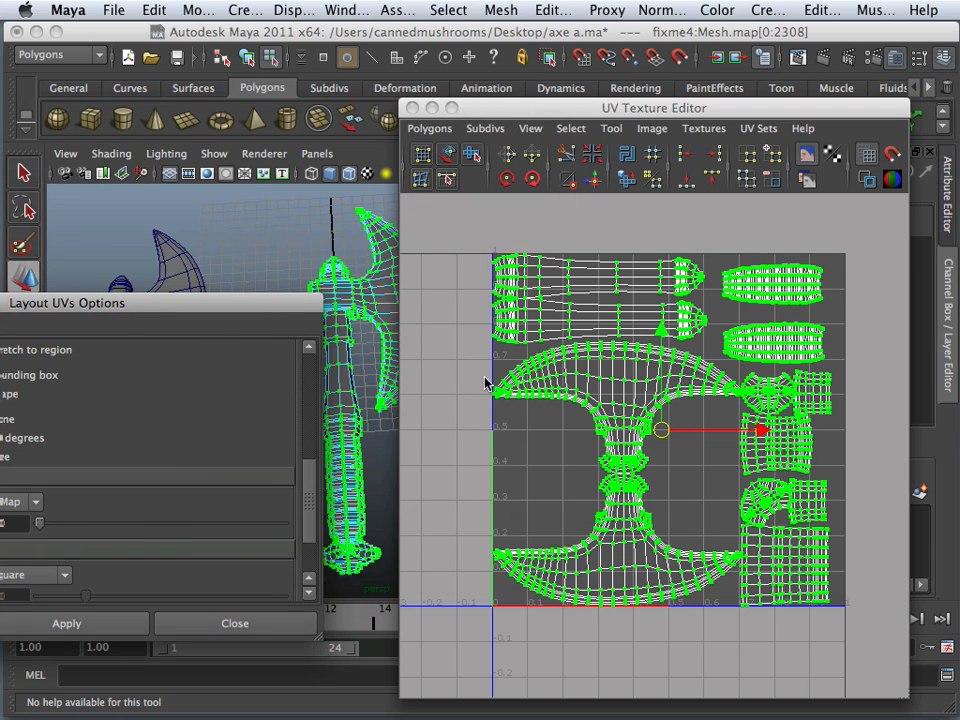
click(428, 375)
mouse_move(246, 316)
mouse_down()
mouse_move(343, 684)
mouse_move(338, 713)
mouse_up()
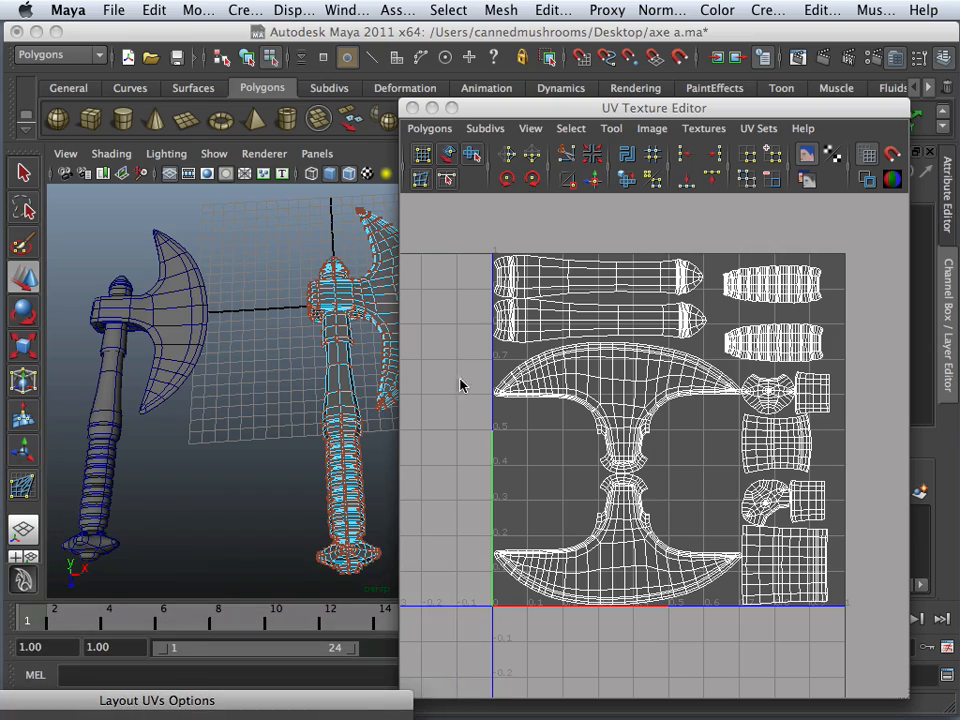
Shift the UV Texture Editor aside and examine the shell arrangement together with the axe model from another angle
drag(500, 117, 520, 101)
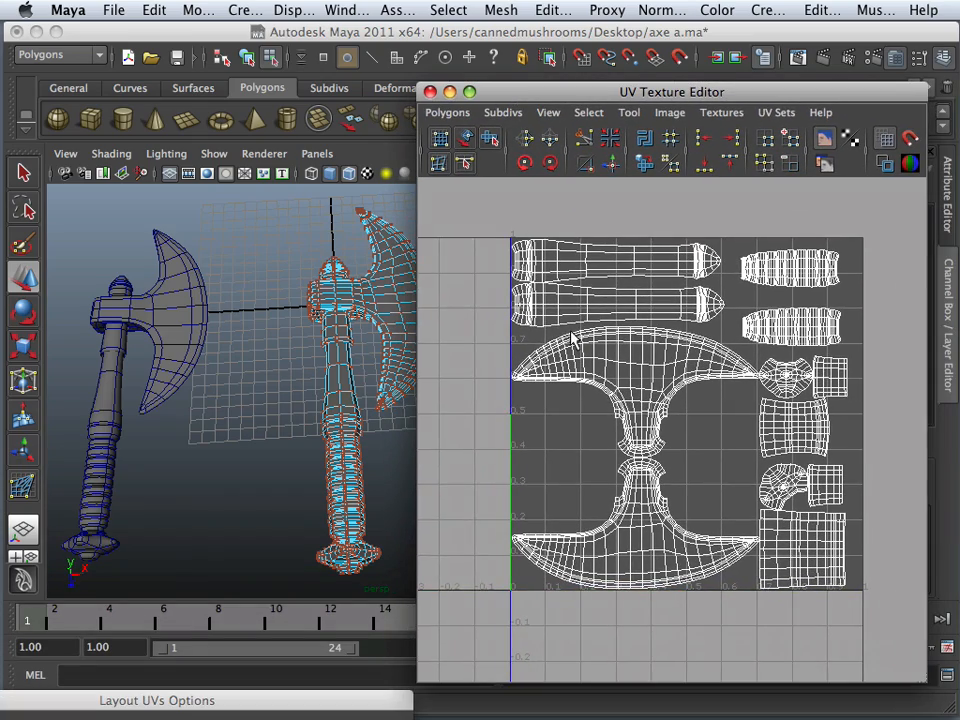
scroll(573, 340, up, 1)
scroll(568, 340, up, 1)
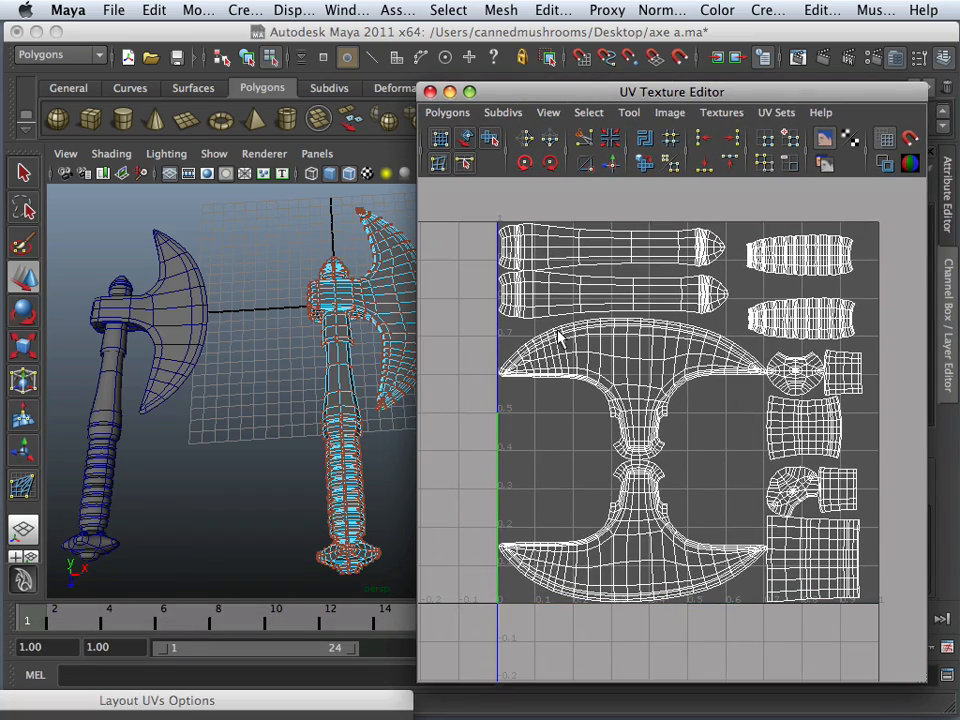
alt+drag(397, 318, 322, 245)
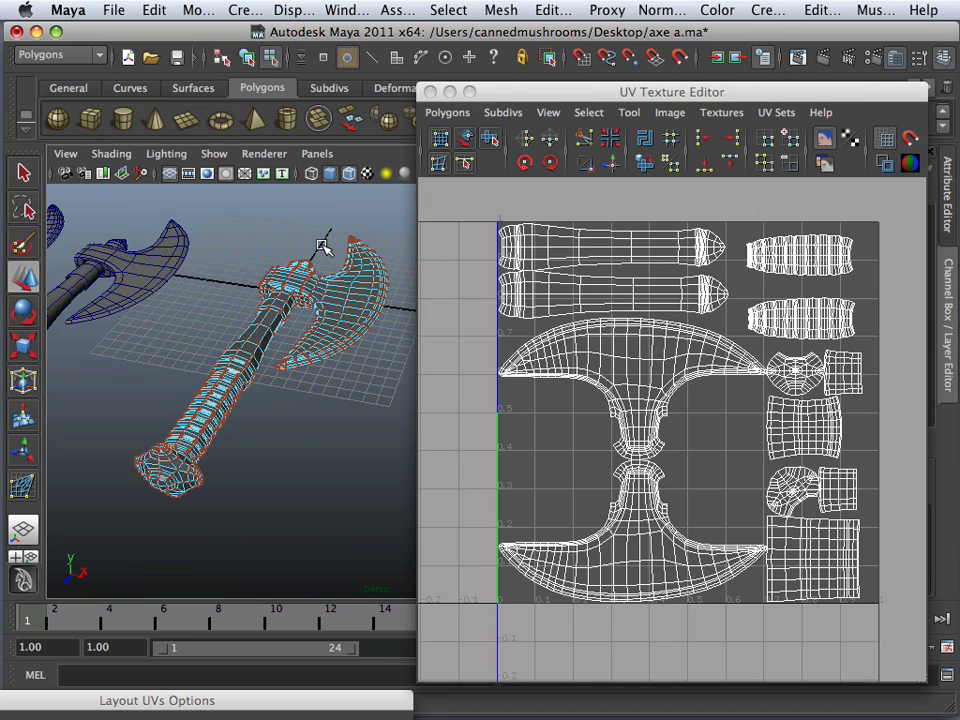